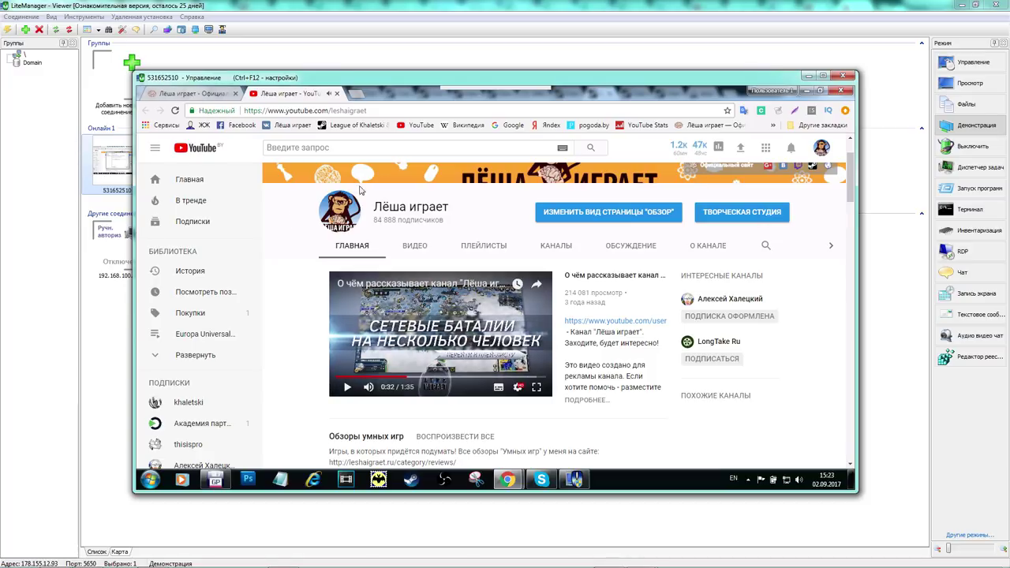
- Look through the leshaigraet.ru home page in the remote computer's browser, then close the remote control session
key(ctrl+Tab)
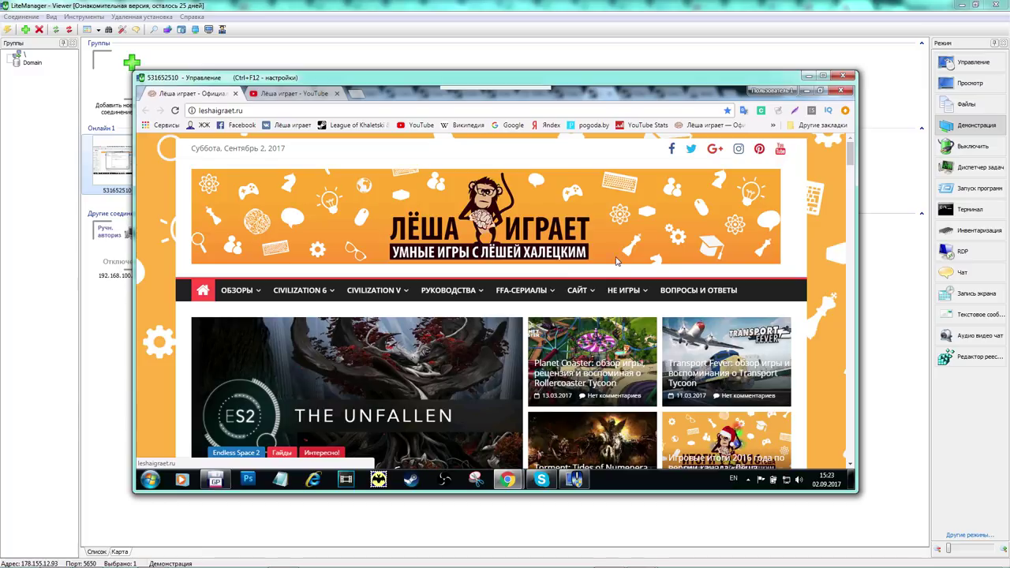
scroll(710, 260, down, 3)
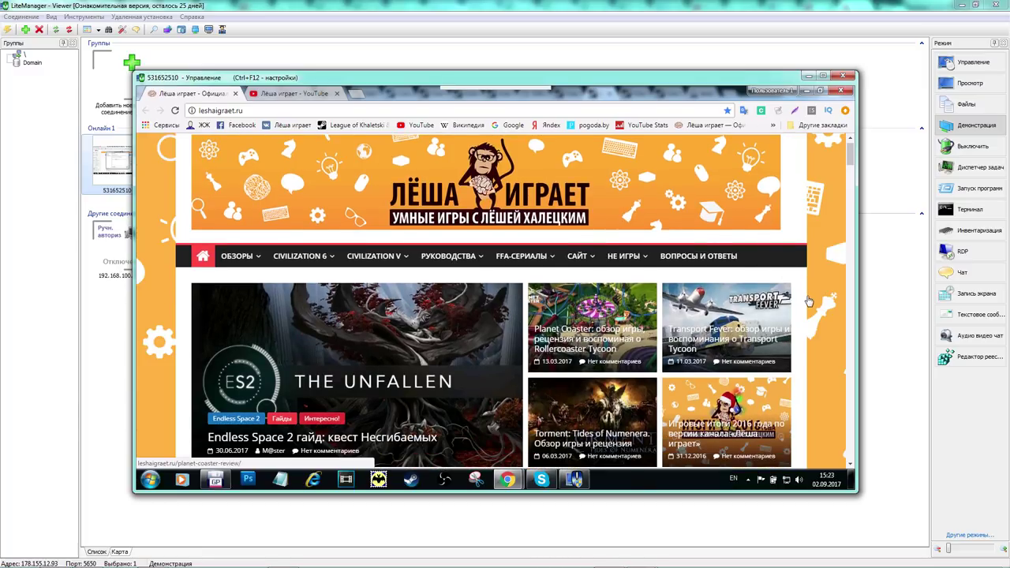
scroll(852, 166, down, 5)
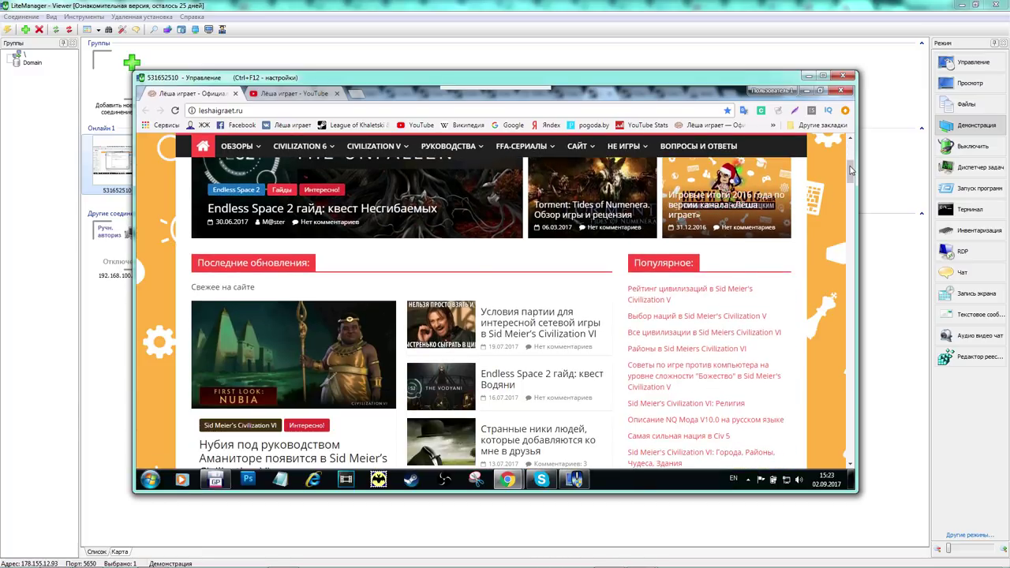
scroll(852, 177, up, 5)
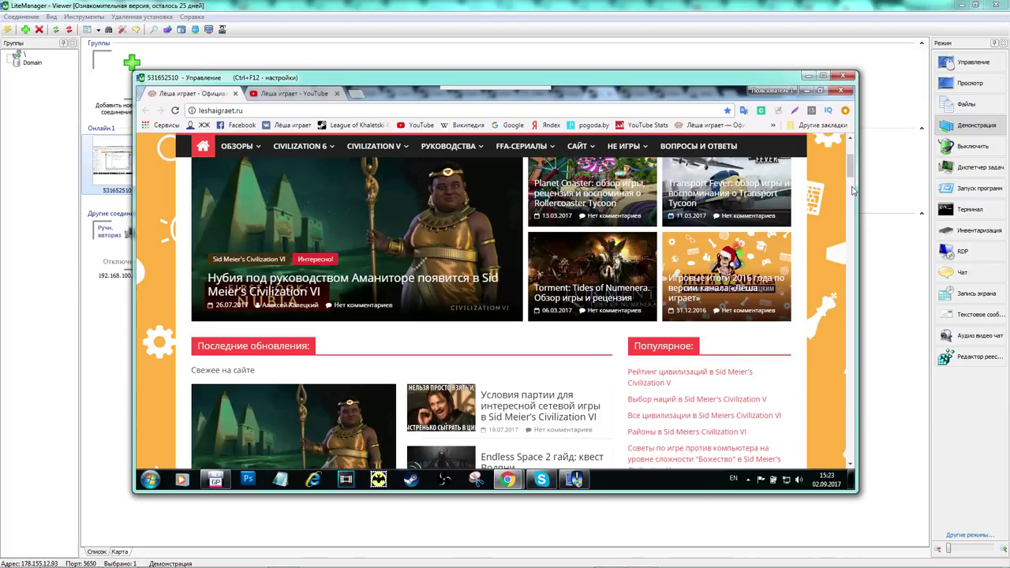
scroll(853, 185, down, 3)
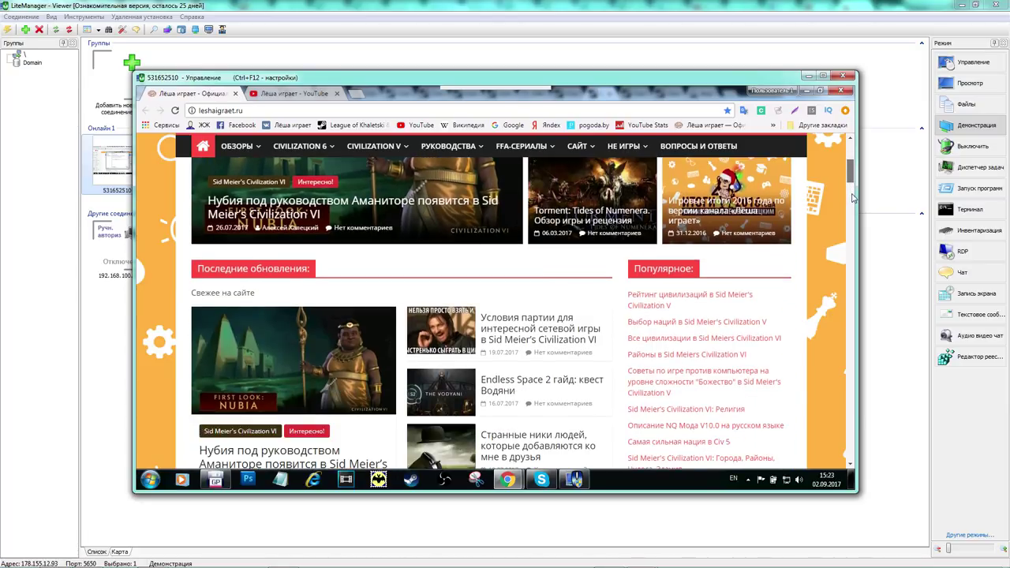
scroll(853, 205, down, 3)
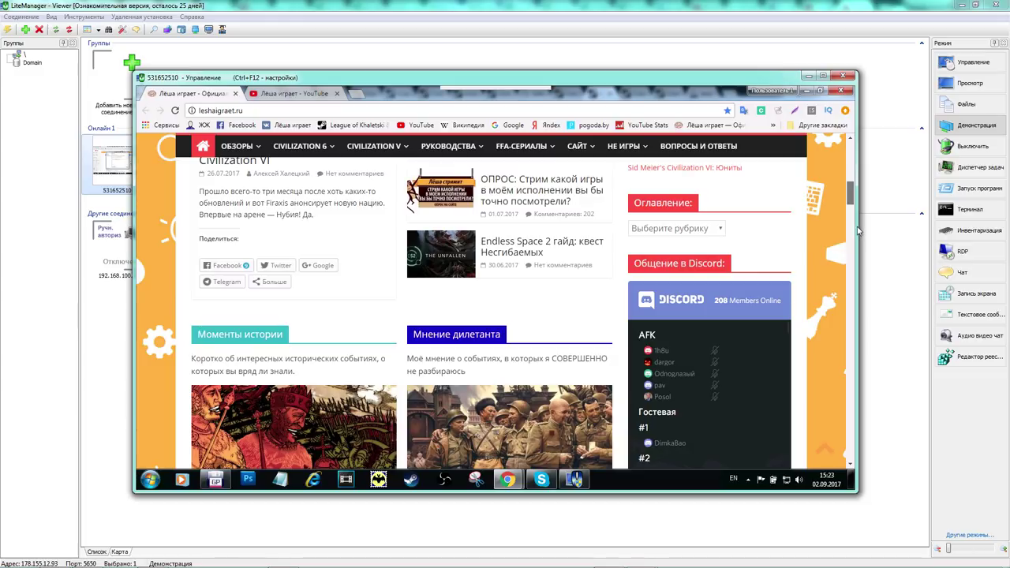
scroll(859, 232, down, 3)
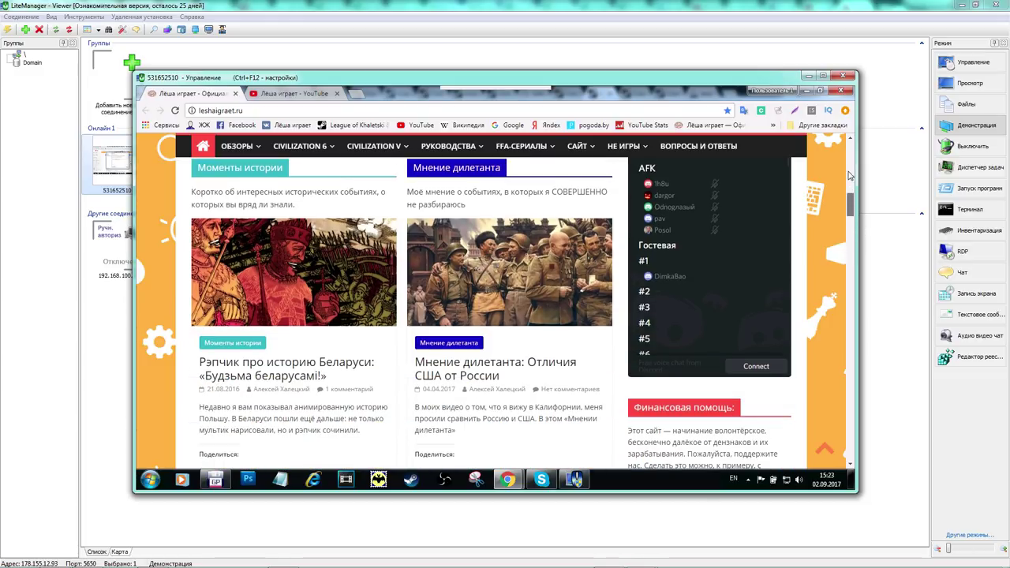
click(849, 152)
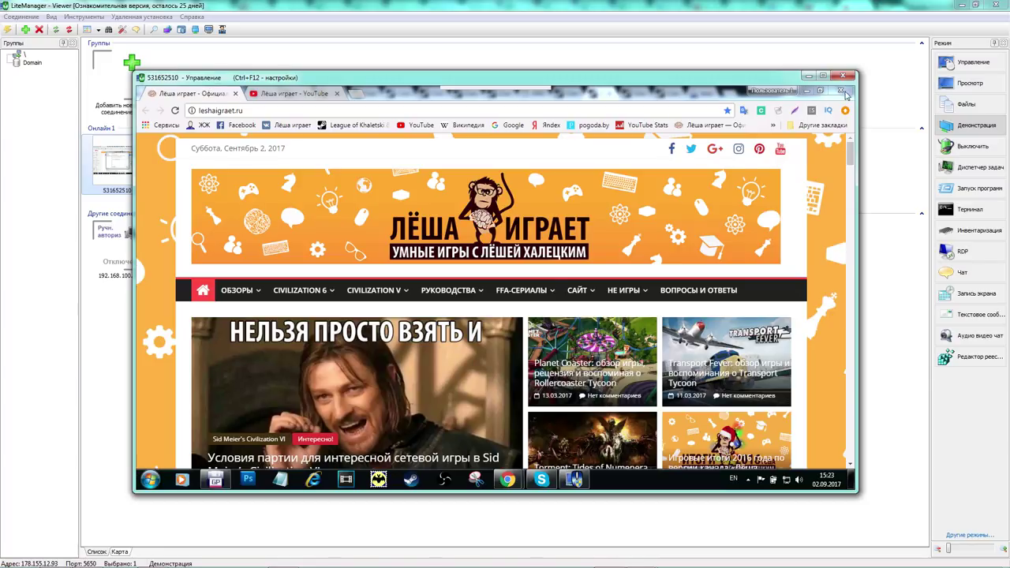
click(847, 79)
- Open the file manager for the online connection and enlarge its window to show both computers' file lists fully
right_click(133, 164)
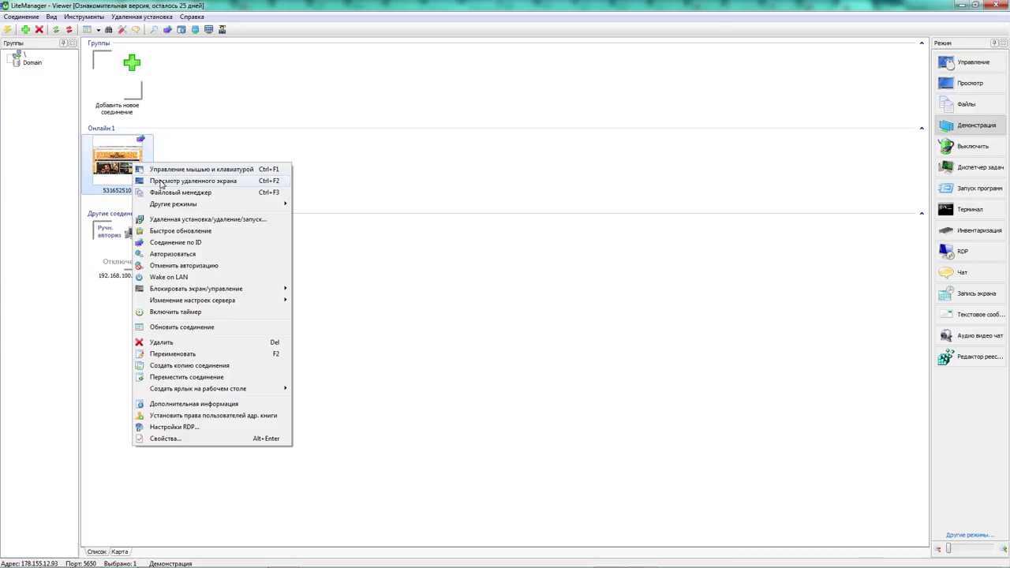
click(168, 192)
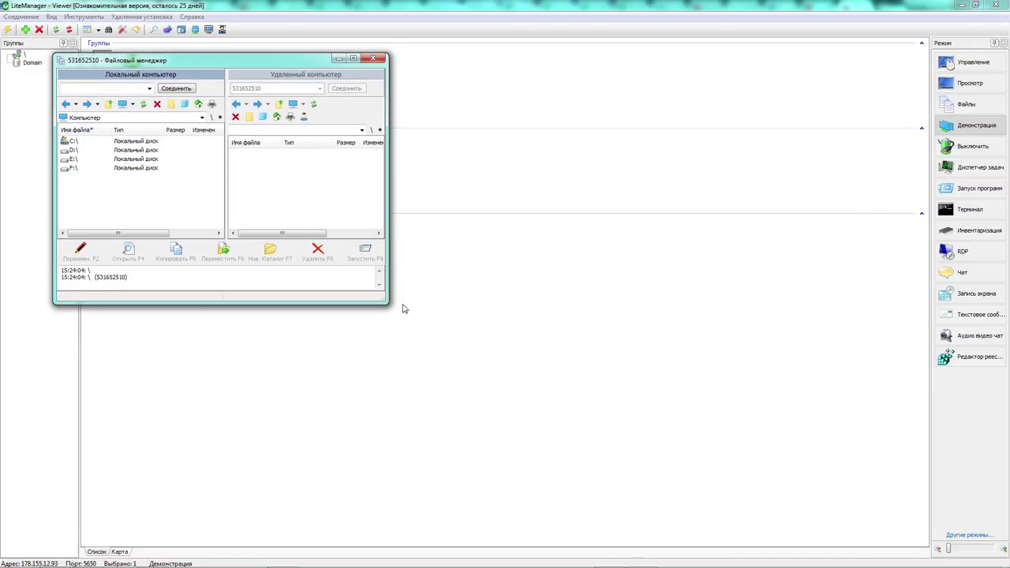
drag(386, 303, 610, 338)
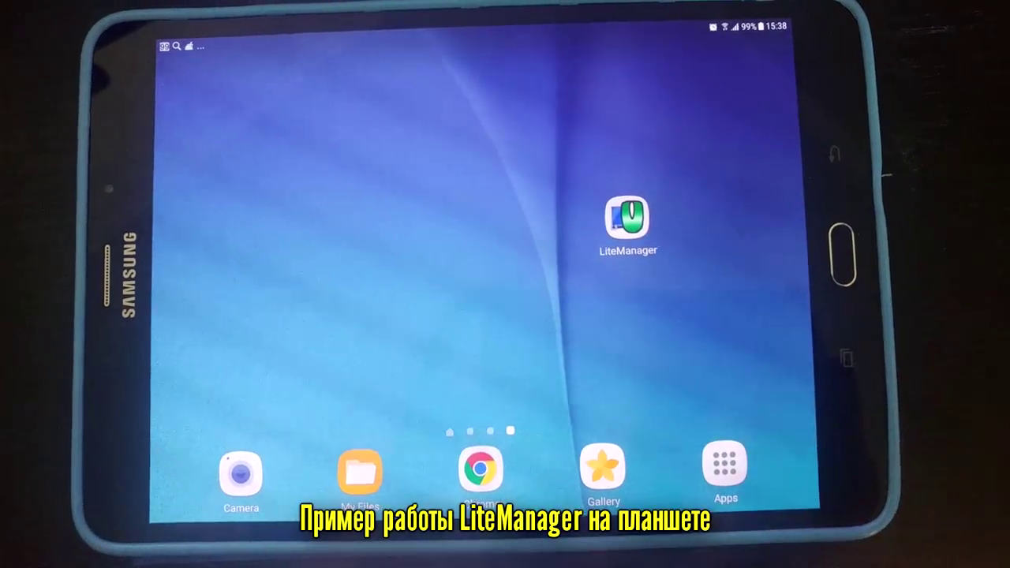
- Connect to the remote computer from LiteManager on the tablet and close the chat window on its desktop
click(627, 218)
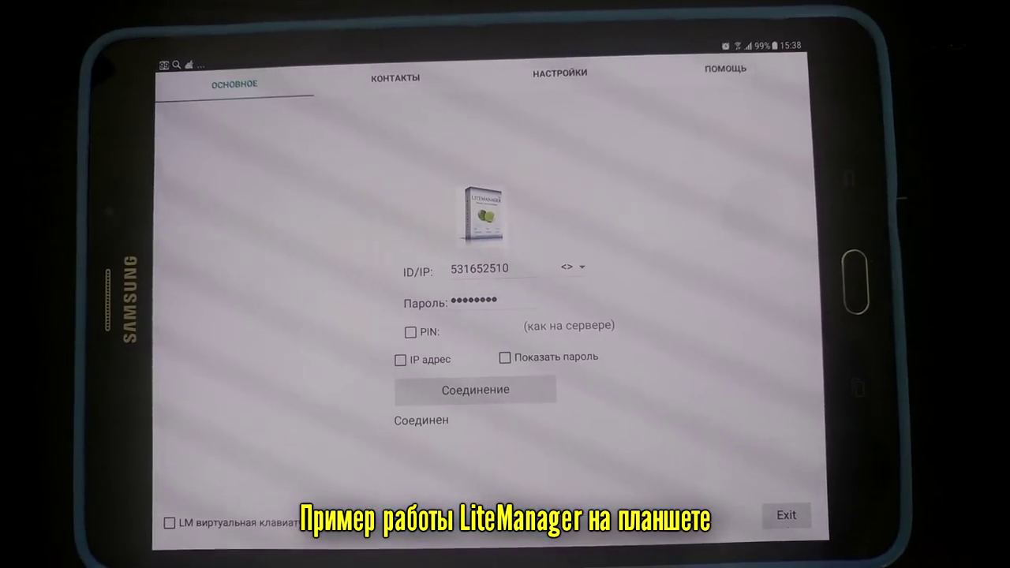
click(476, 390)
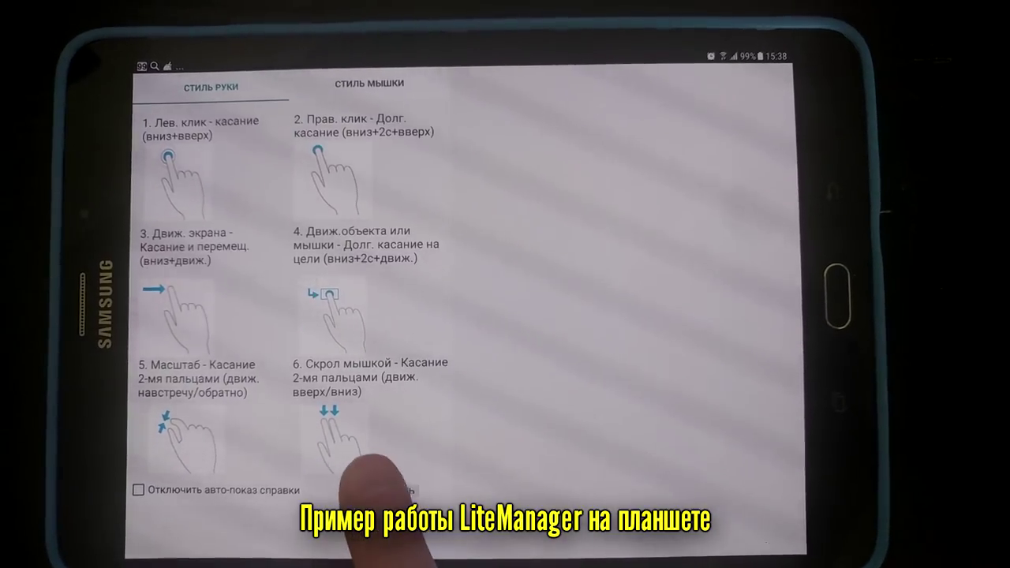
click(387, 489)
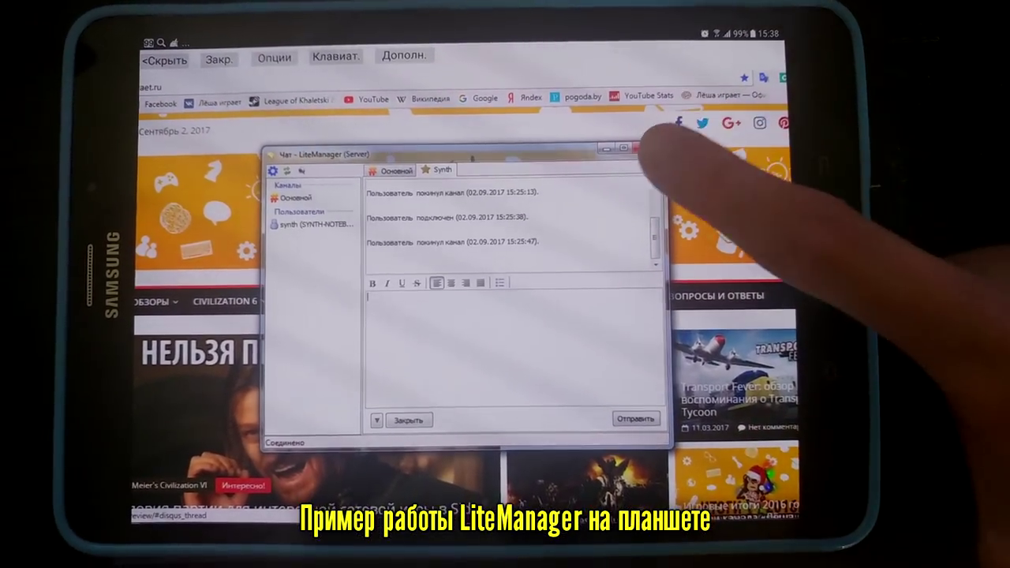
click(651, 158)
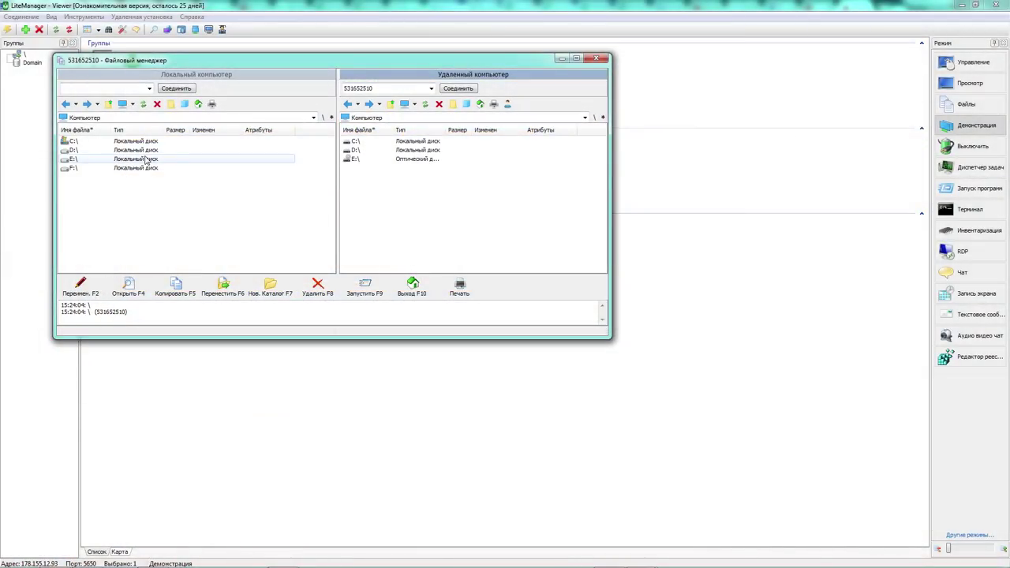
- View the contents of the remote computer's D: drive and close the file manager
click(401, 151)
double_click(401, 153)
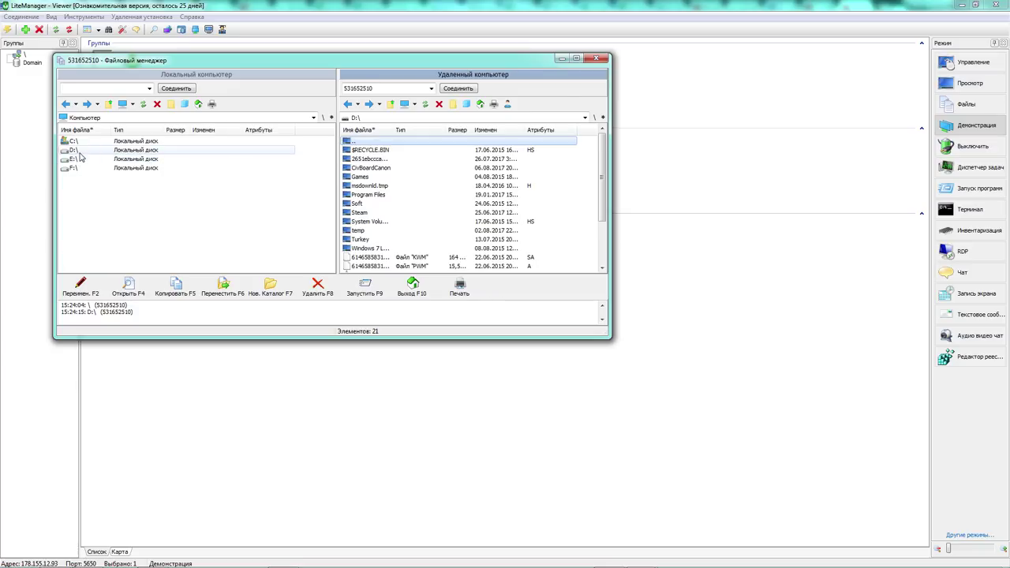
click(596, 58)
- Examine the remote computer's running processes in its Task Manager and close it
right_click(113, 159)
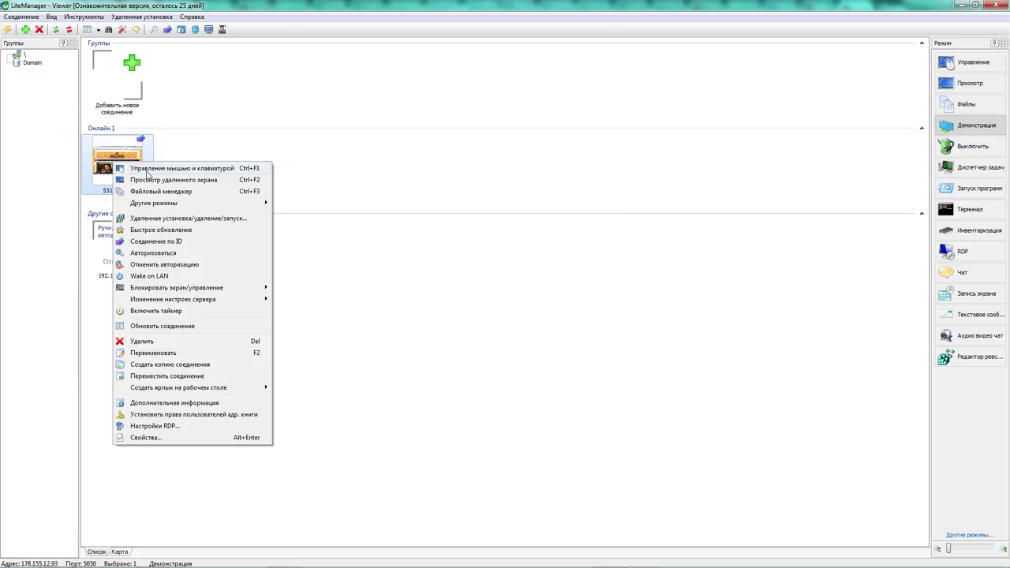
mouse_move(261, 207)
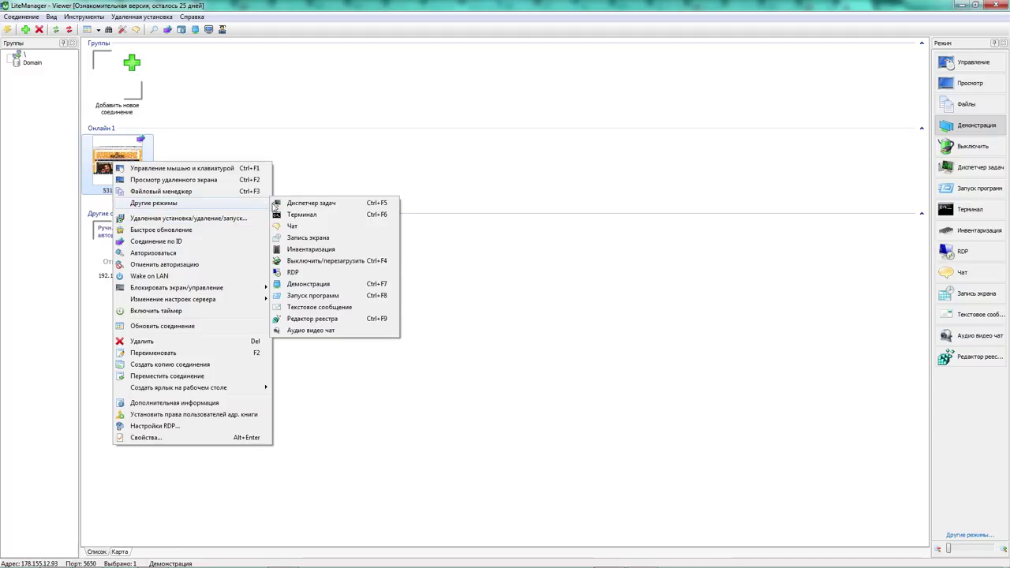
click(322, 207)
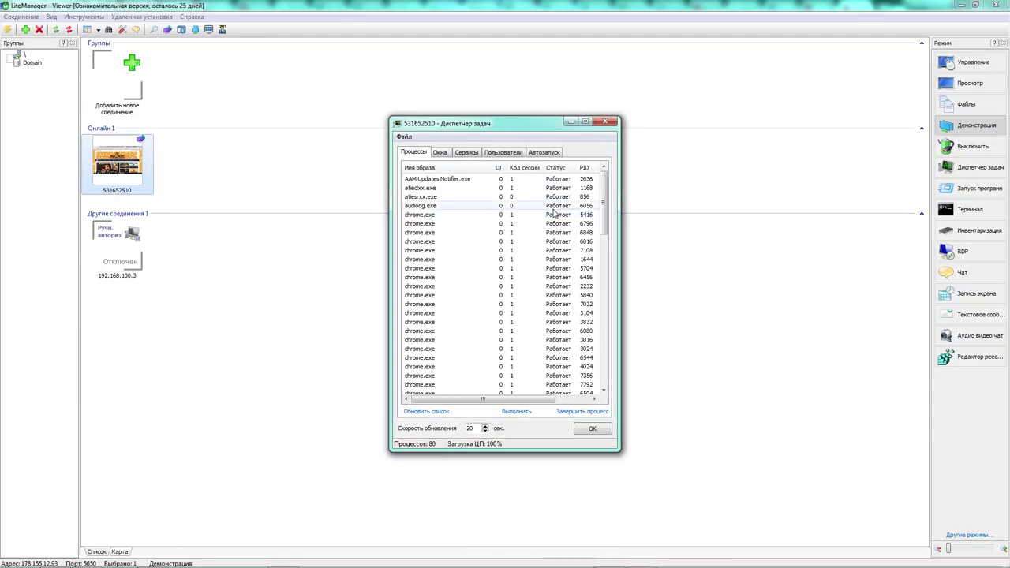
drag(602, 220, 604, 253)
click(604, 122)
right_click(108, 163)
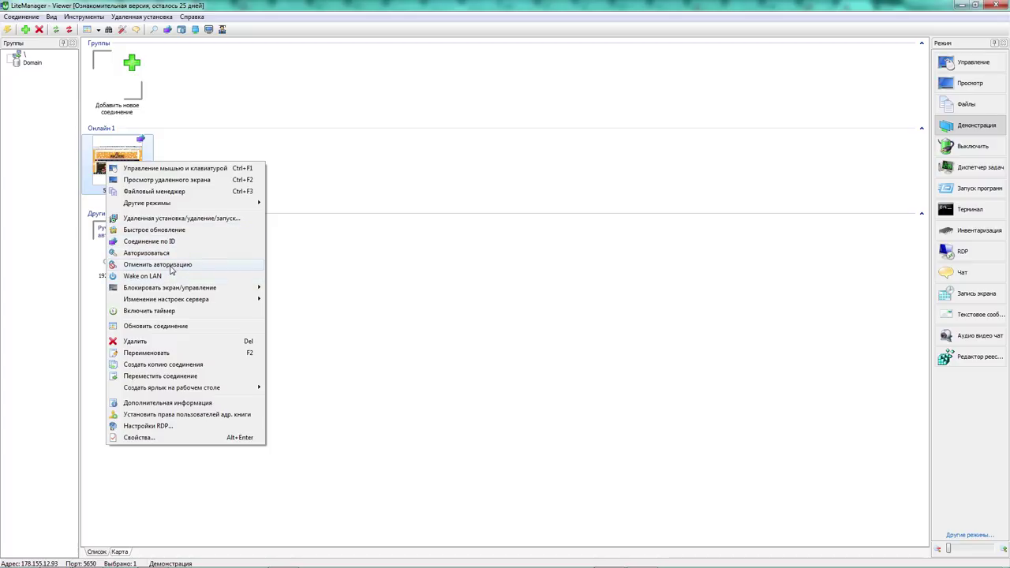
click(158, 313)
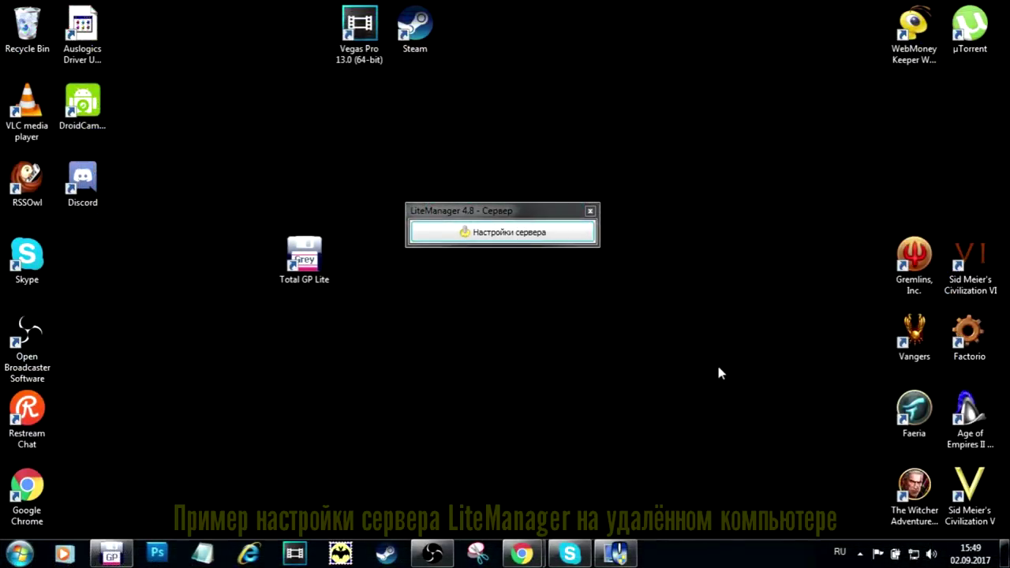
- Review the LiteManager server's security settings for authorization, authentication, IP filter and connection modes, leaving them unchanged
drag(541, 219, 537, 262)
click(511, 285)
click(493, 300)
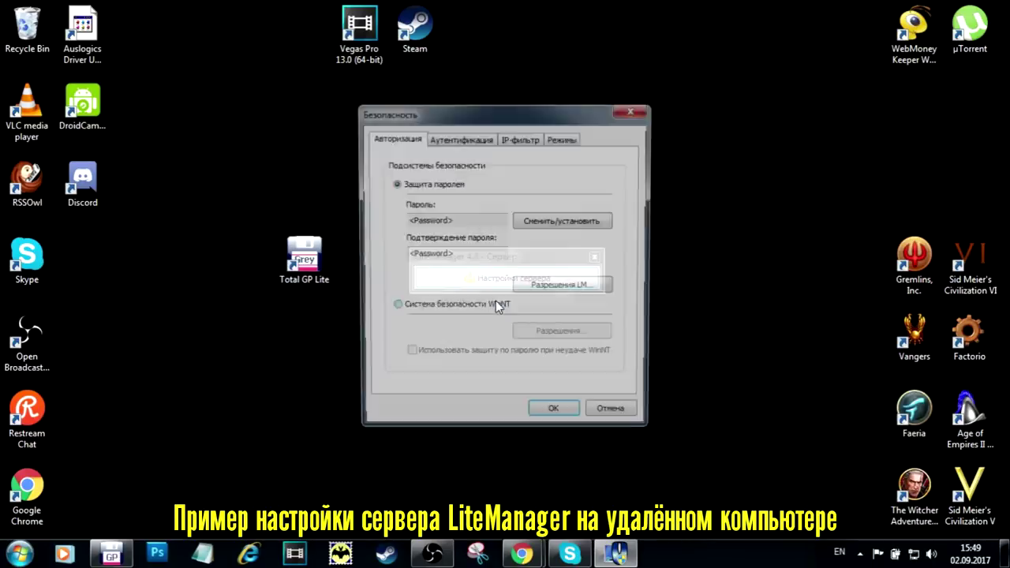
click(471, 142)
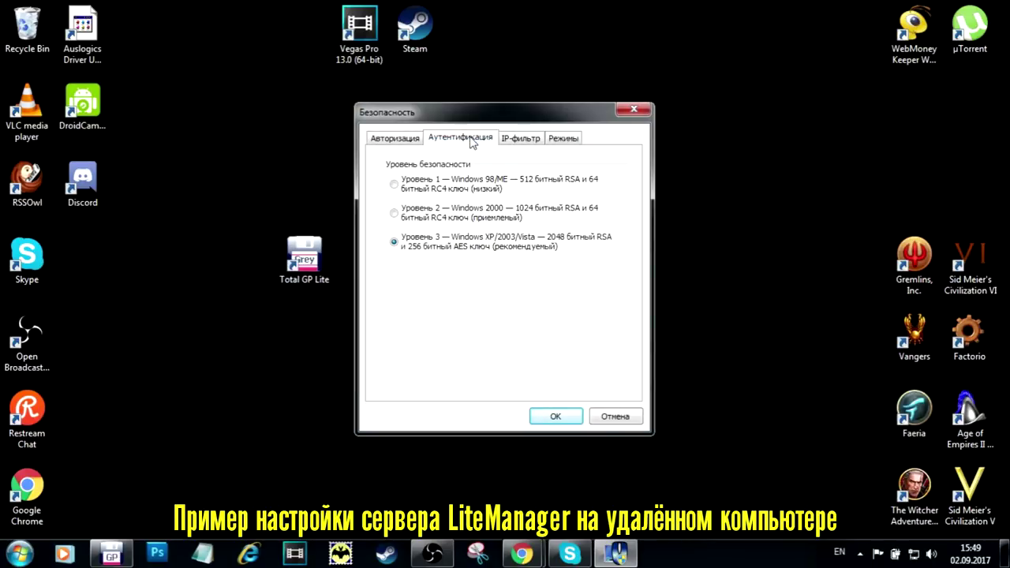
click(518, 142)
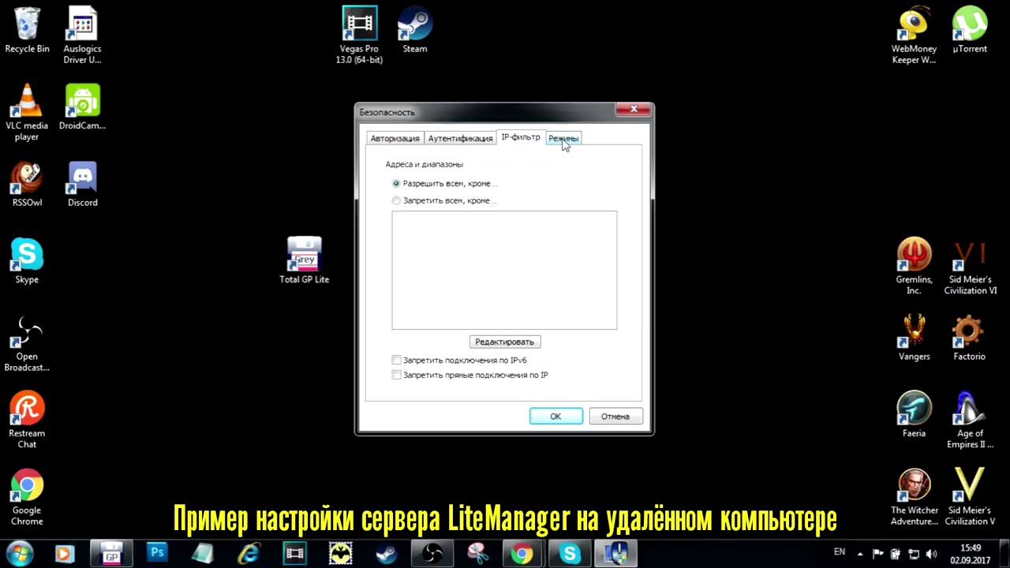
click(565, 142)
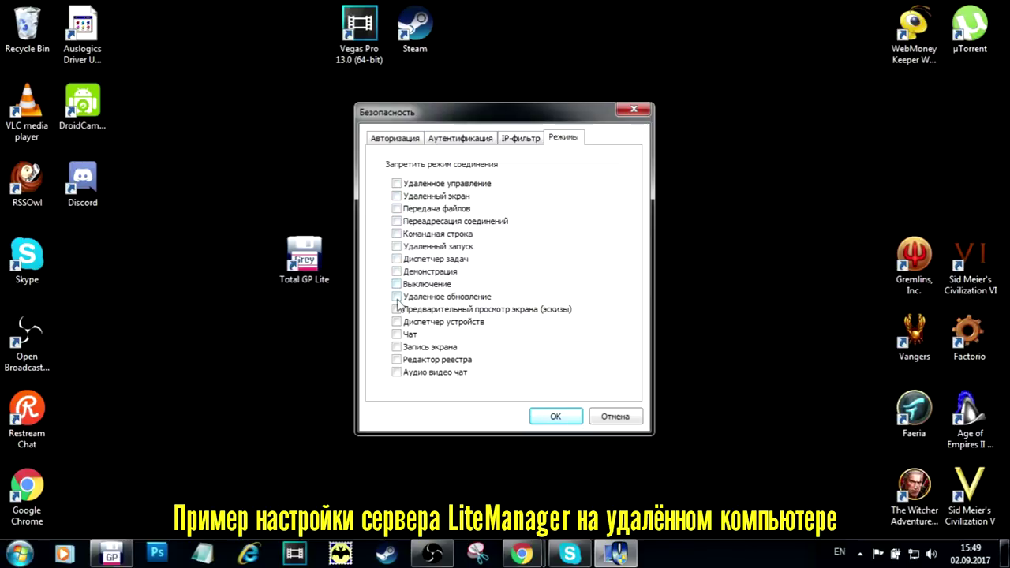
click(616, 416)
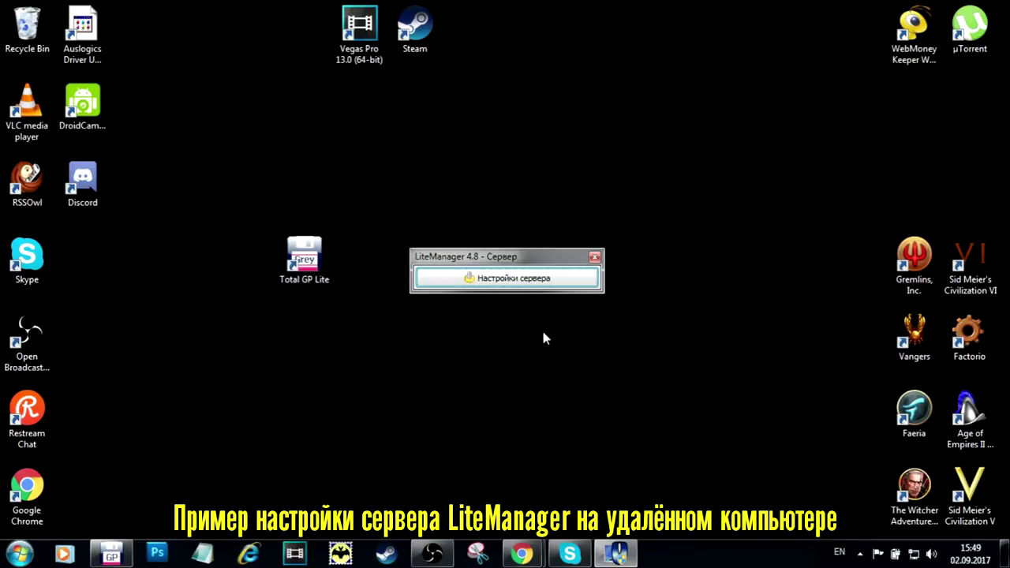
- Check the launch mode options of the LiteManager service and leave without changing them
click(515, 282)
click(504, 316)
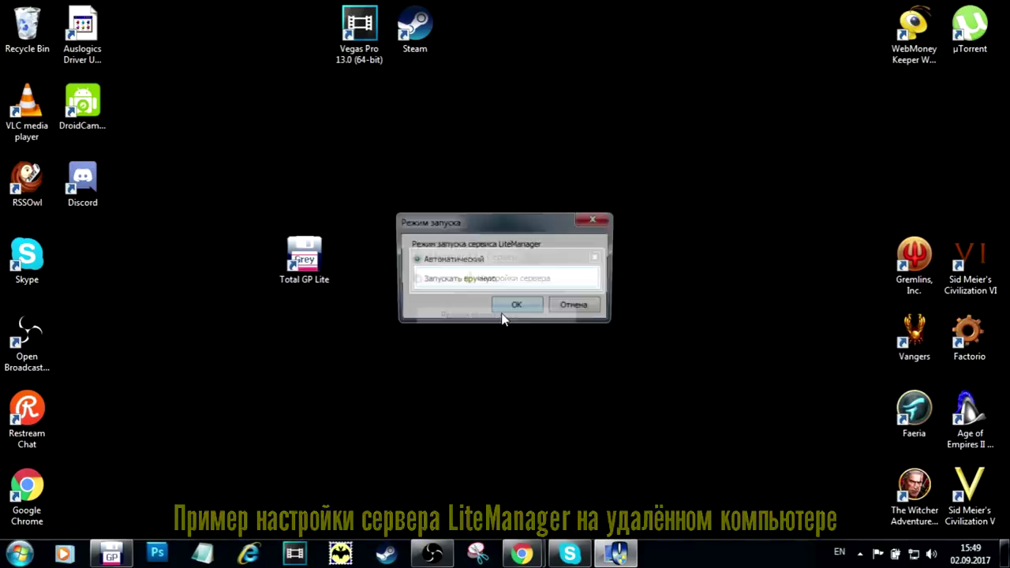
click(576, 308)
- Review the server's network, requests, user and additional parameters, and leave without saving changes
click(514, 281)
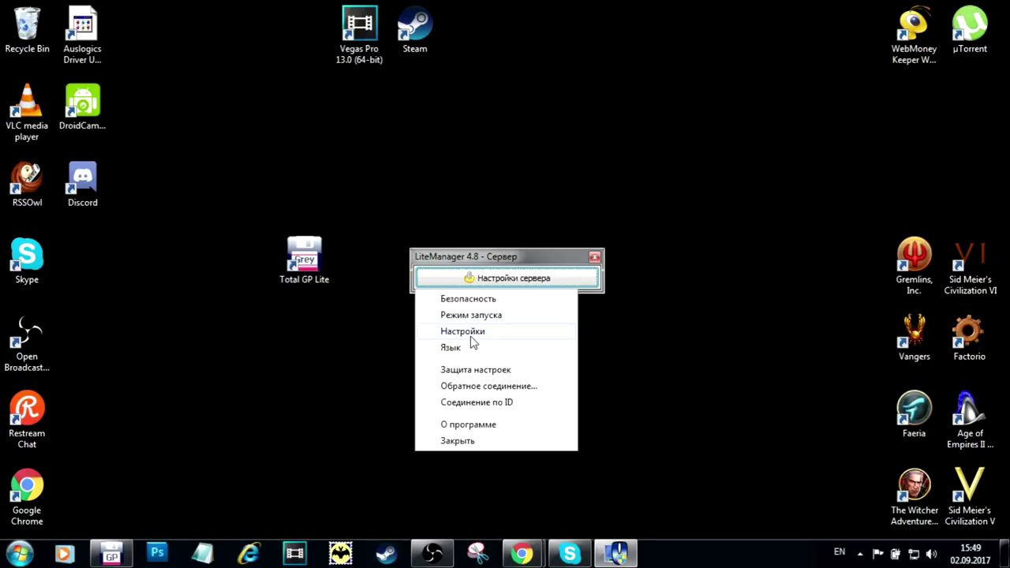
click(471, 337)
click(541, 166)
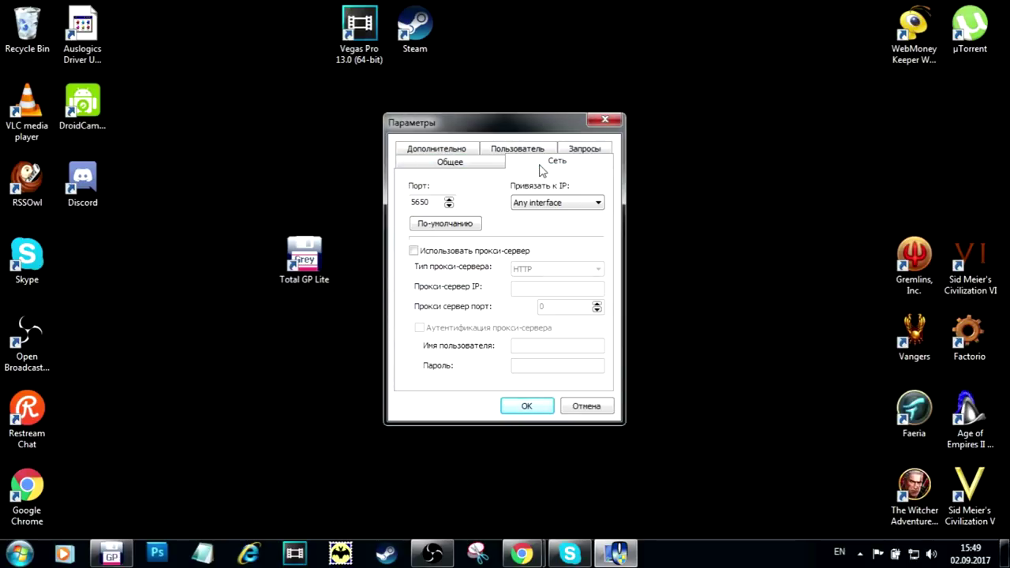
click(573, 154)
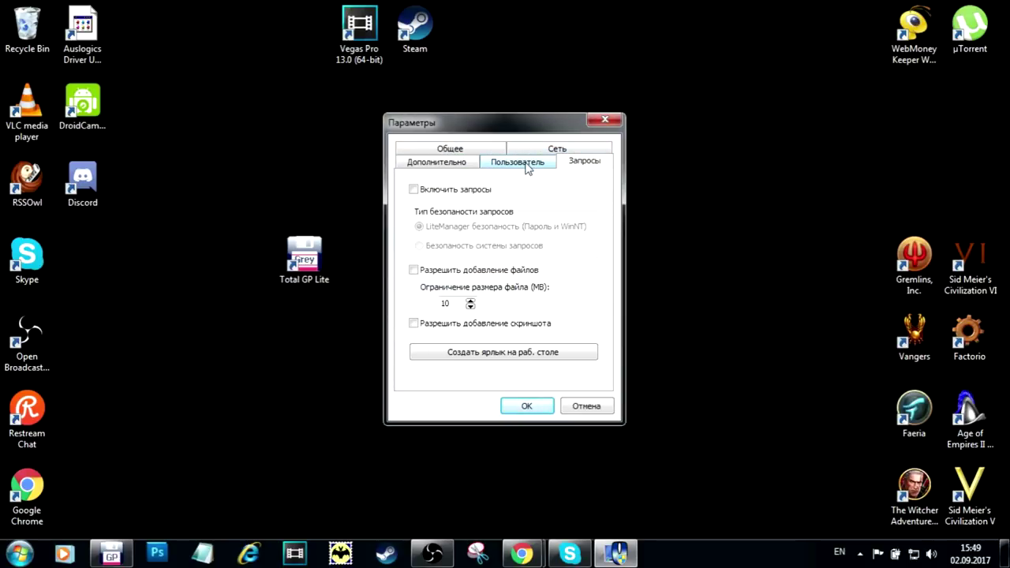
click(528, 167)
click(455, 169)
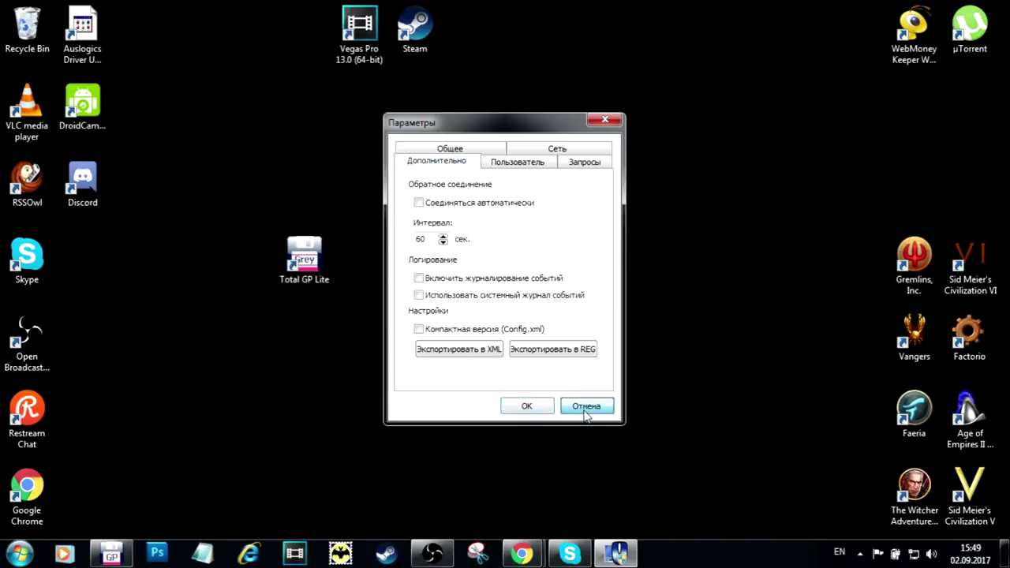
click(585, 405)
- View the server's list of reverse connections and close it
click(504, 286)
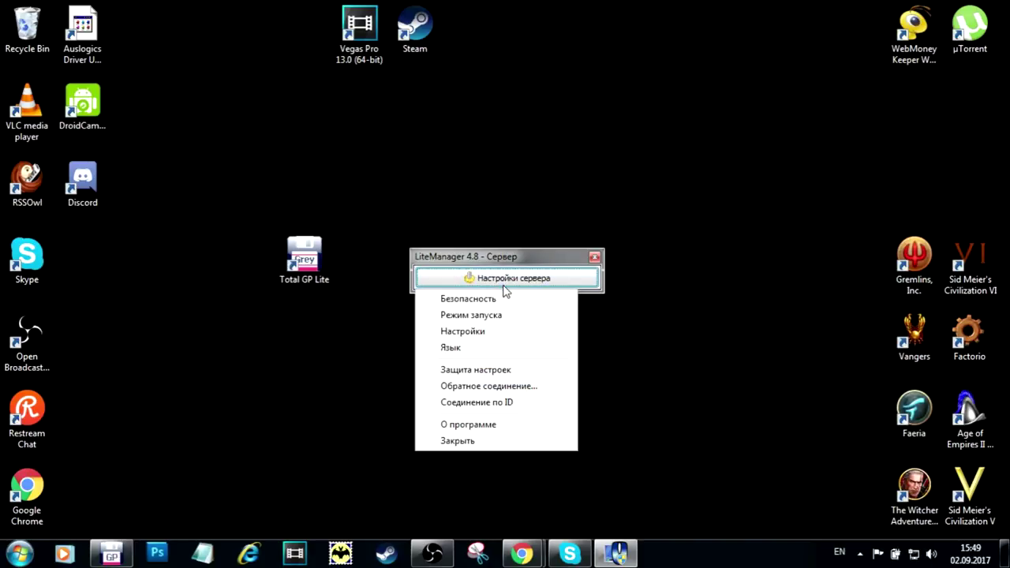
click(485, 388)
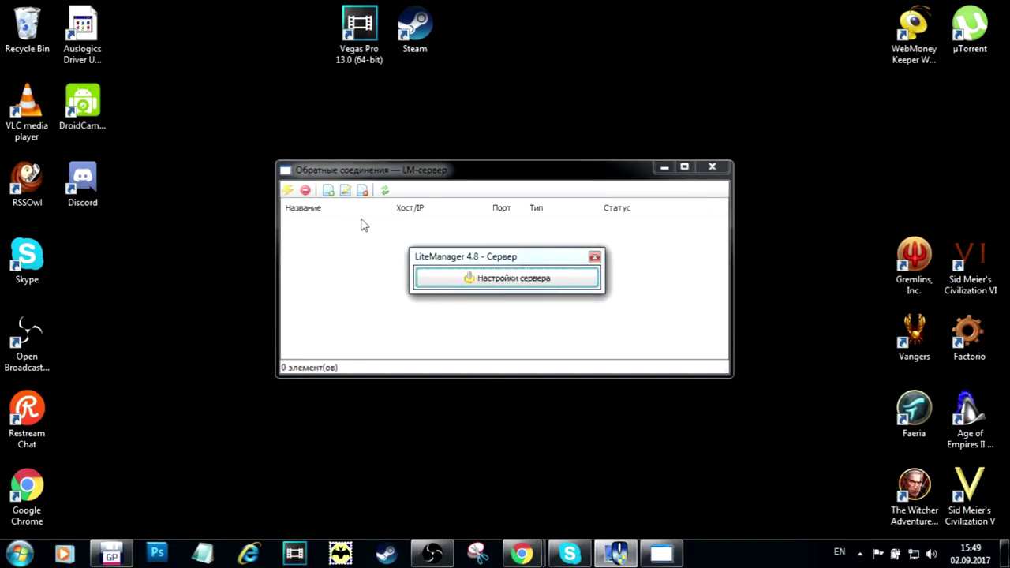
click(712, 166)
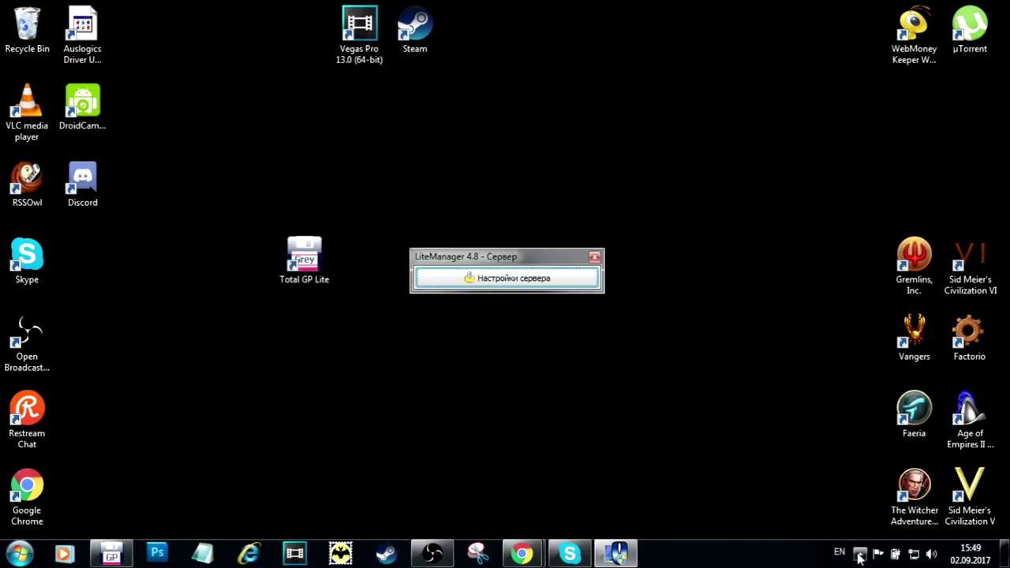
- View the LiteManager server's connection information on the remote computer and close it
click(861, 554)
right_click(884, 479)
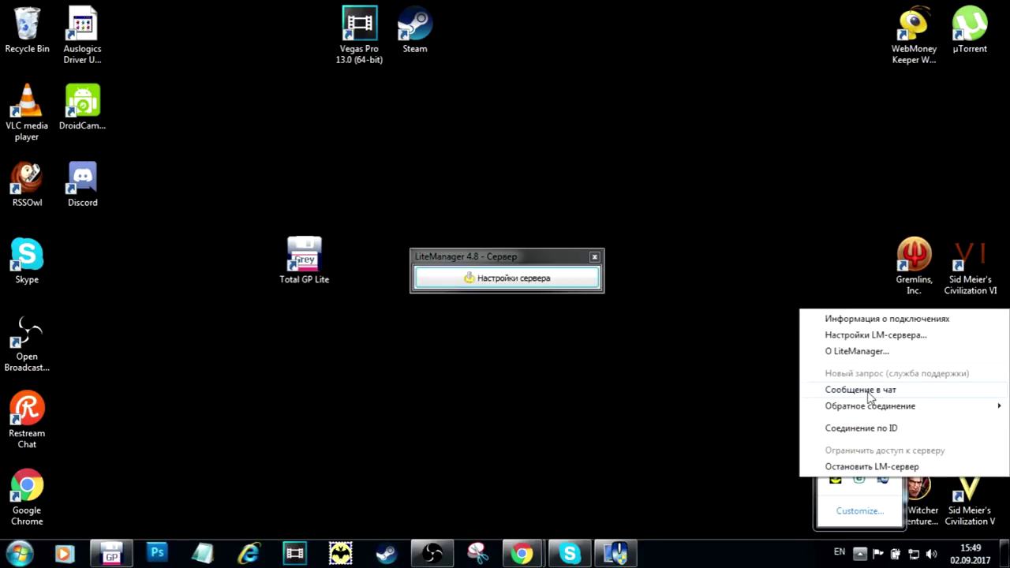
mouse_move(873, 412)
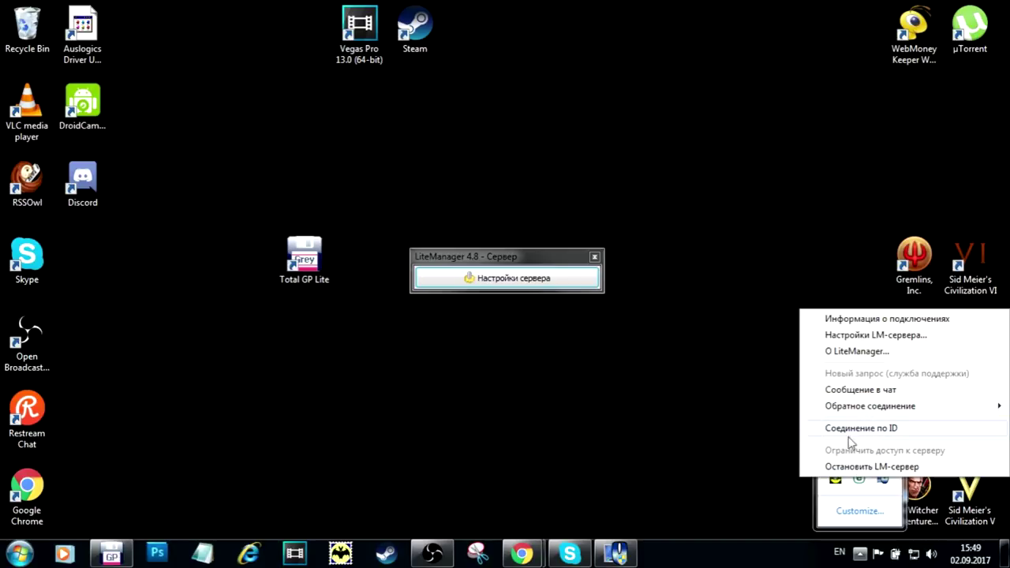
click(859, 320)
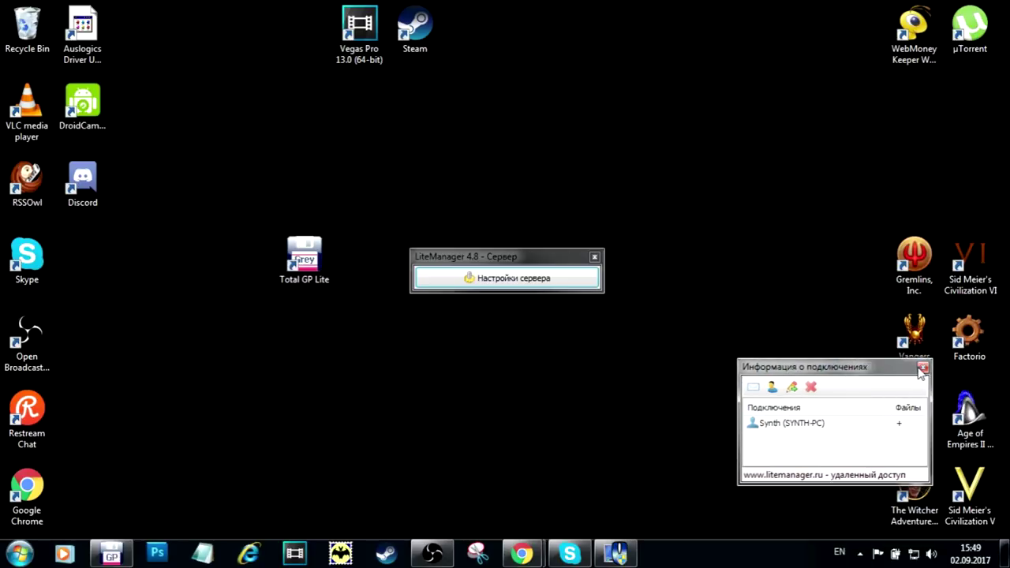
click(922, 369)
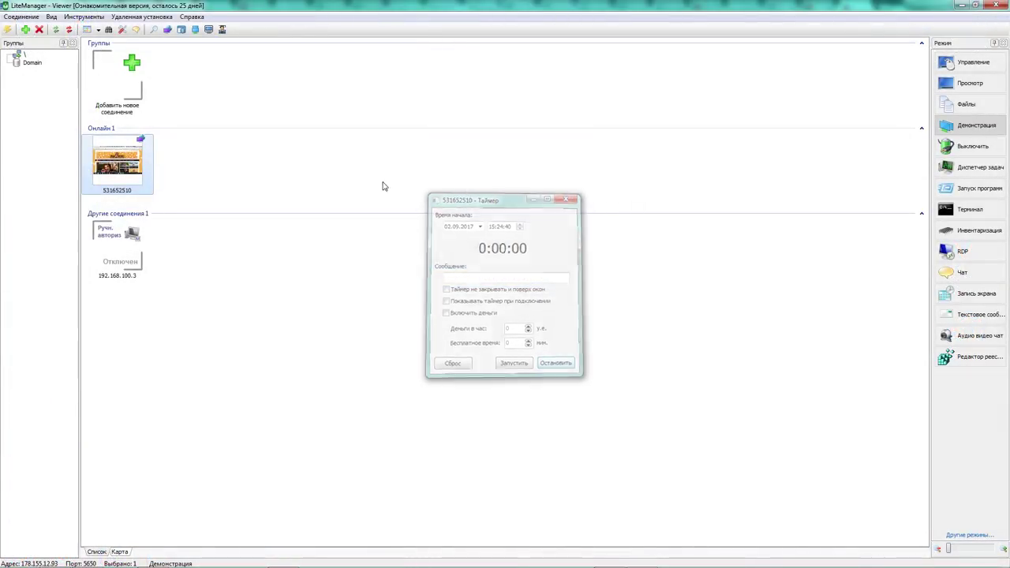
- Open a chat with the online connection in LiteManager Viewer, send a greeting to the remote computer's user, and close the chat
right_click(134, 156)
mouse_move(202, 199)
click(320, 221)
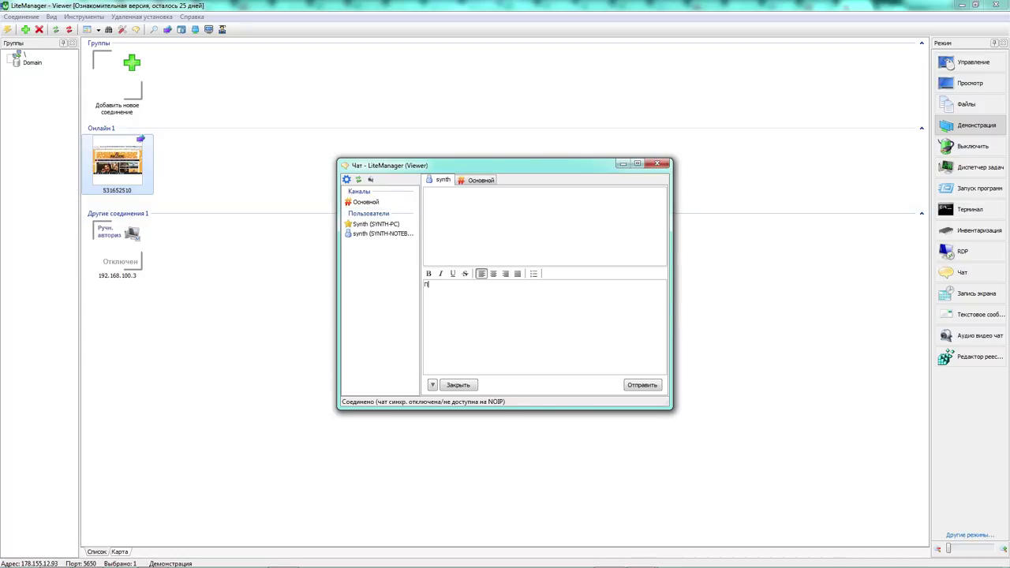
text(Привет Лёша на удалённом компутере!)
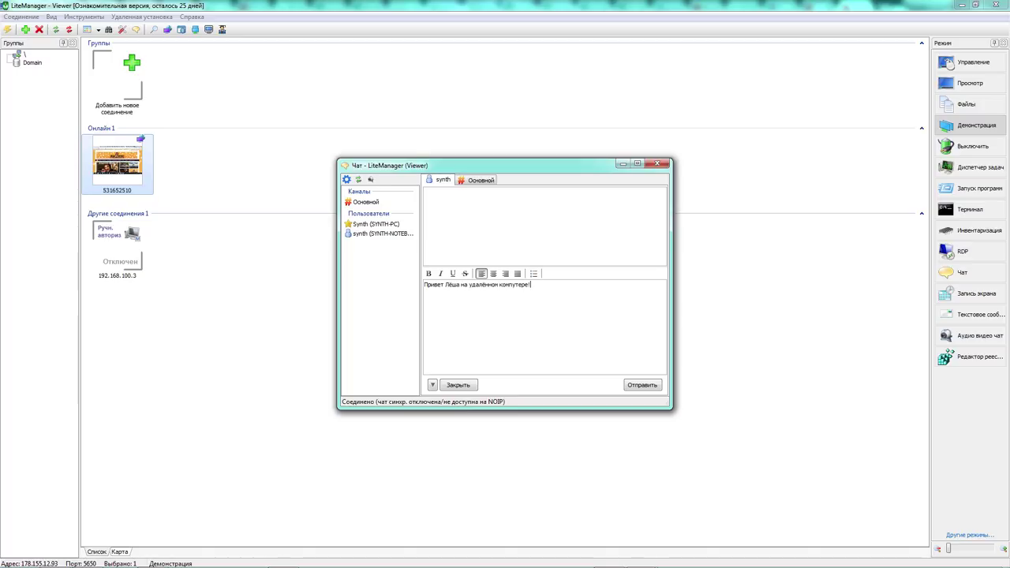
click(652, 386)
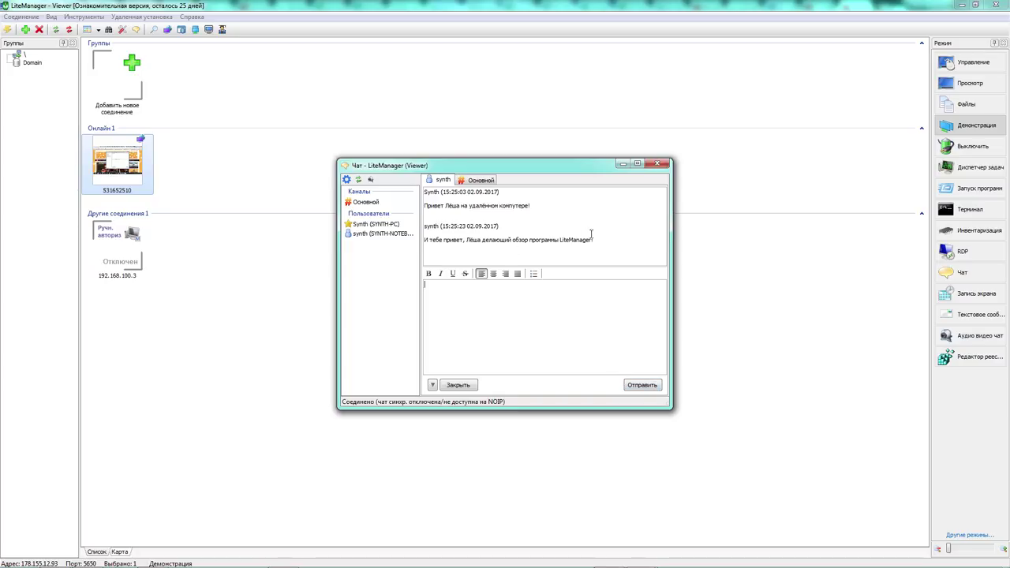
click(657, 165)
- Review the screen size and color parameters in the online connection's RDP settings and close them without changes
right_click(137, 170)
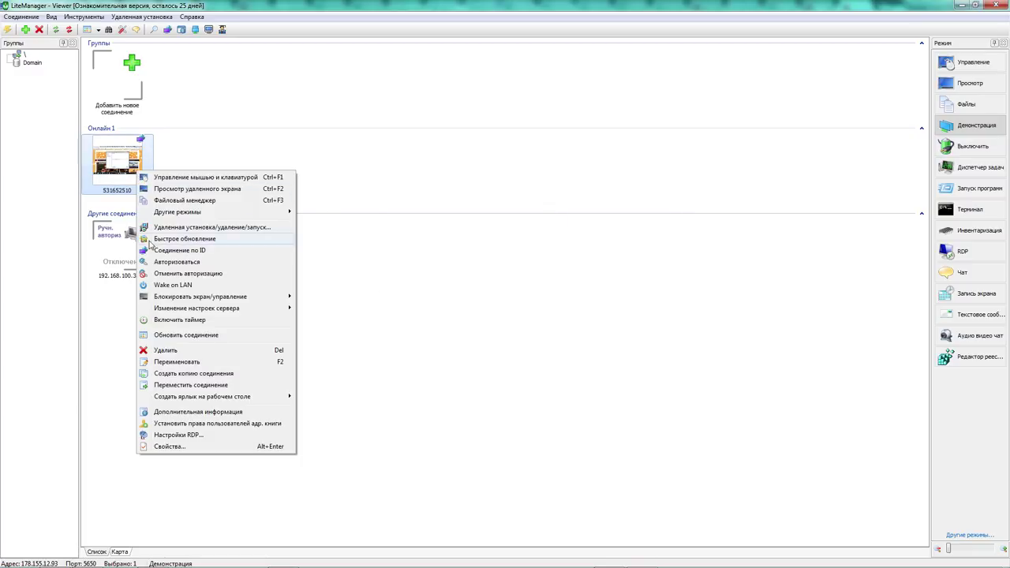
click(211, 436)
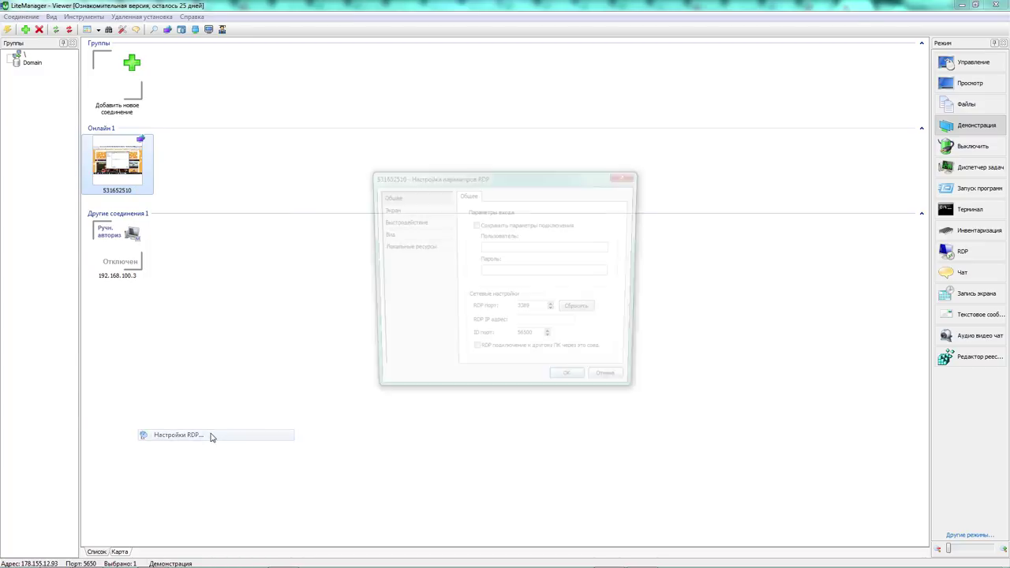
click(404, 209)
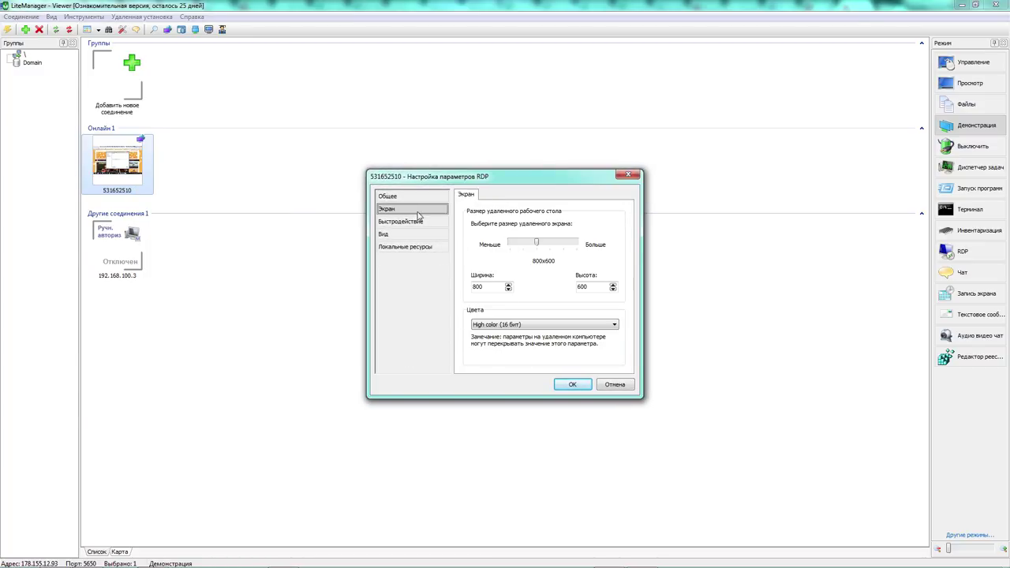
click(629, 174)
- Switch the viewer's mode through shutdown and Task Manager, ending on program launch (Запуск программ)
click(966, 148)
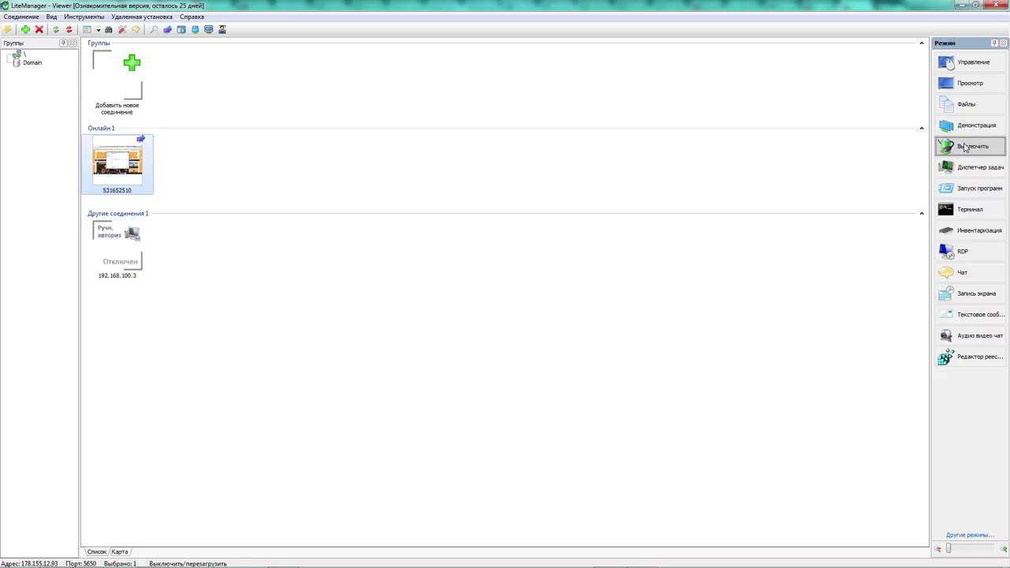
click(980, 168)
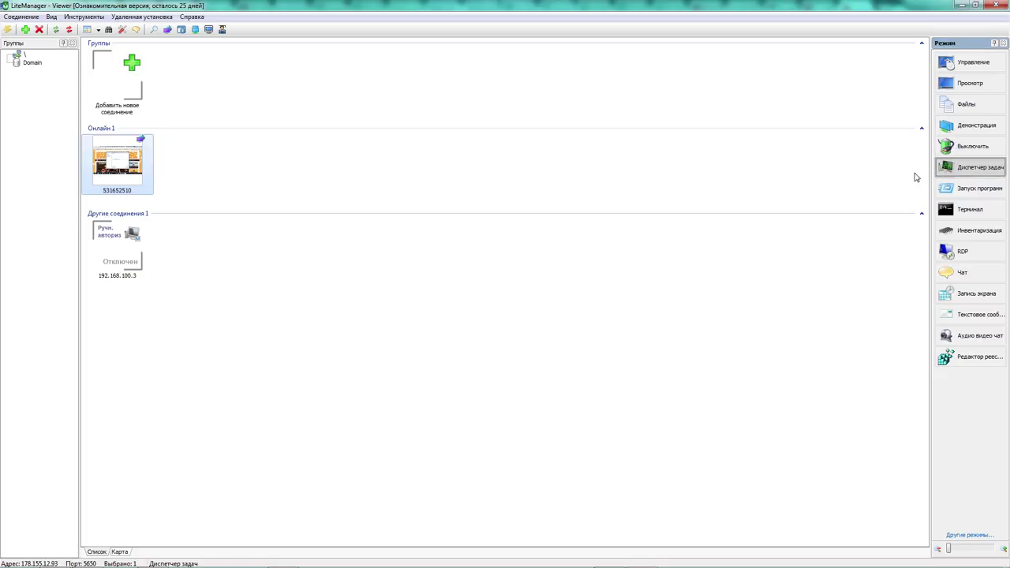
click(992, 194)
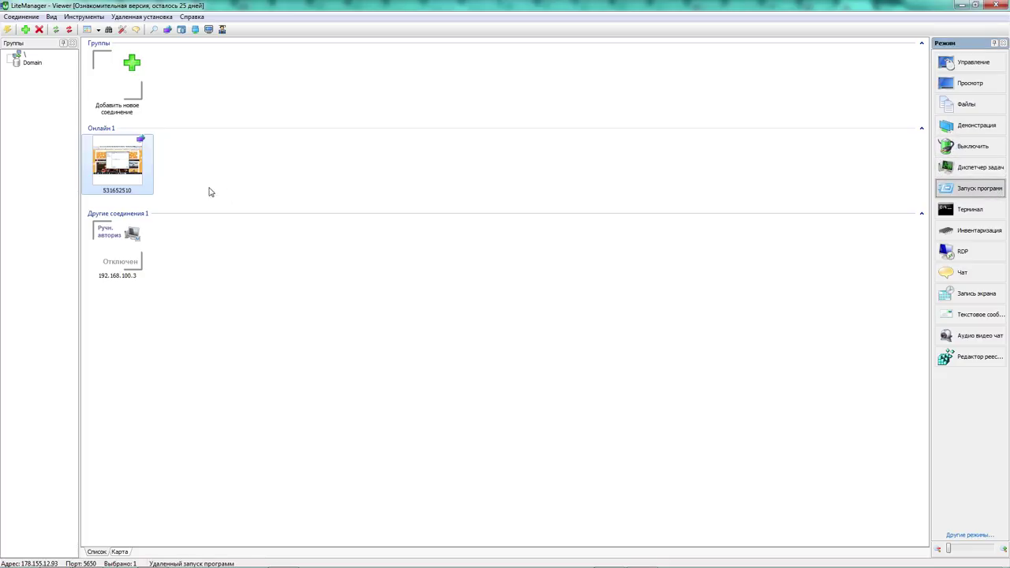
- Look through the modes available for creating a desktop shortcut to the online connection, without creating one
right_click(136, 176)
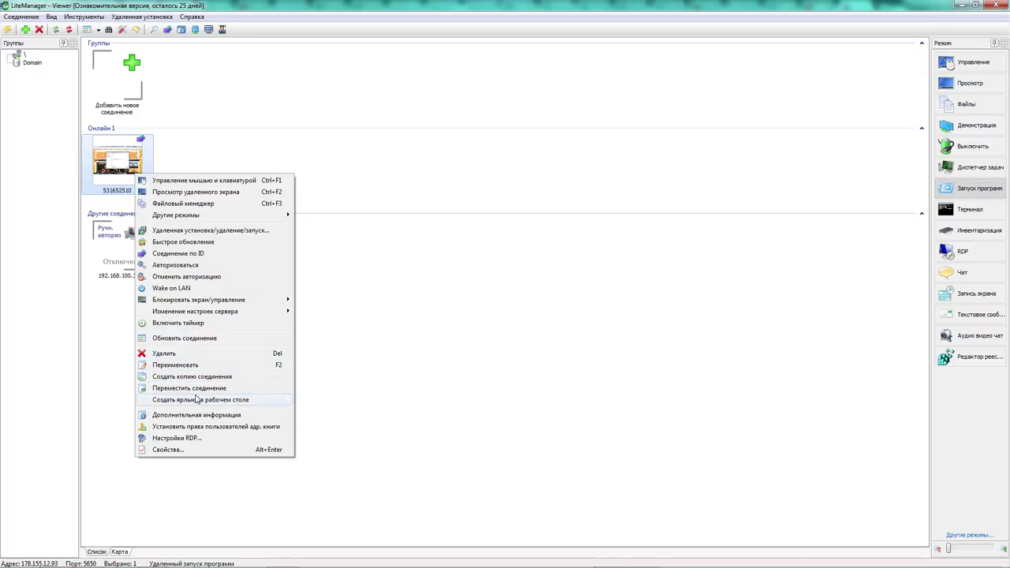
mouse_move(197, 401)
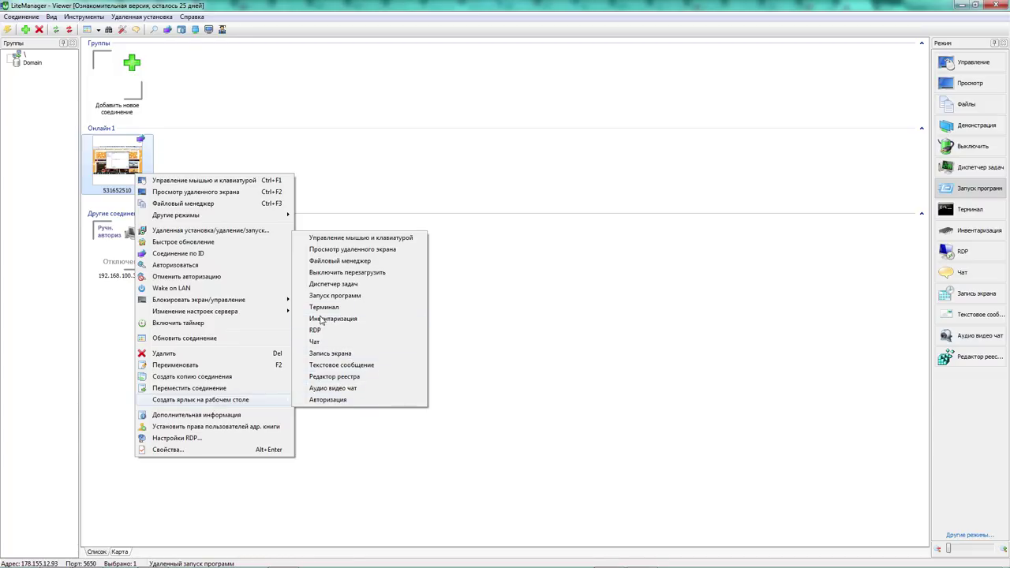
click(337, 145)
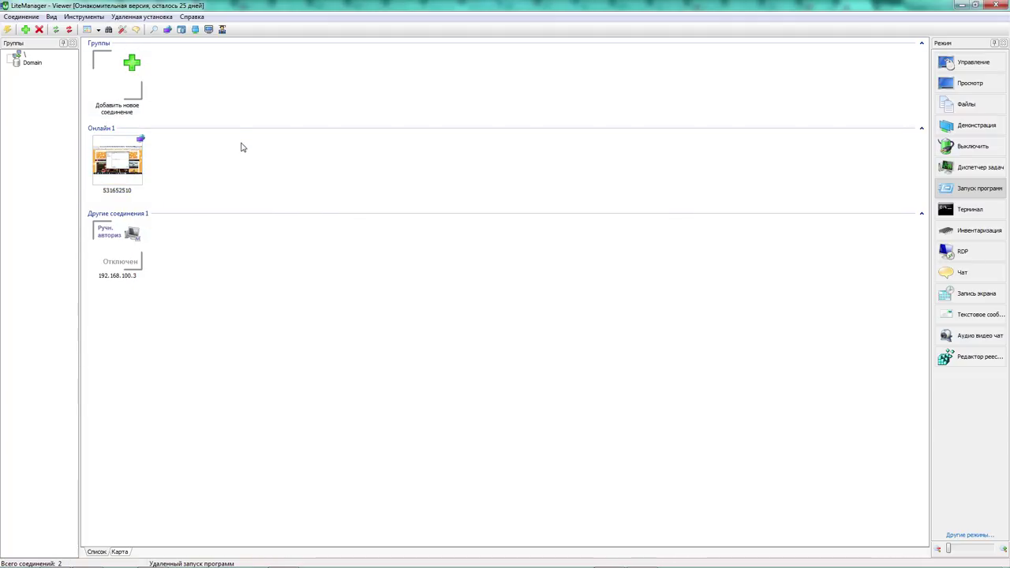
- Check the options for the remote user in the chat window, and close the chat without disconnecting
double_click(375, 226)
click(375, 227)
right_click(376, 226)
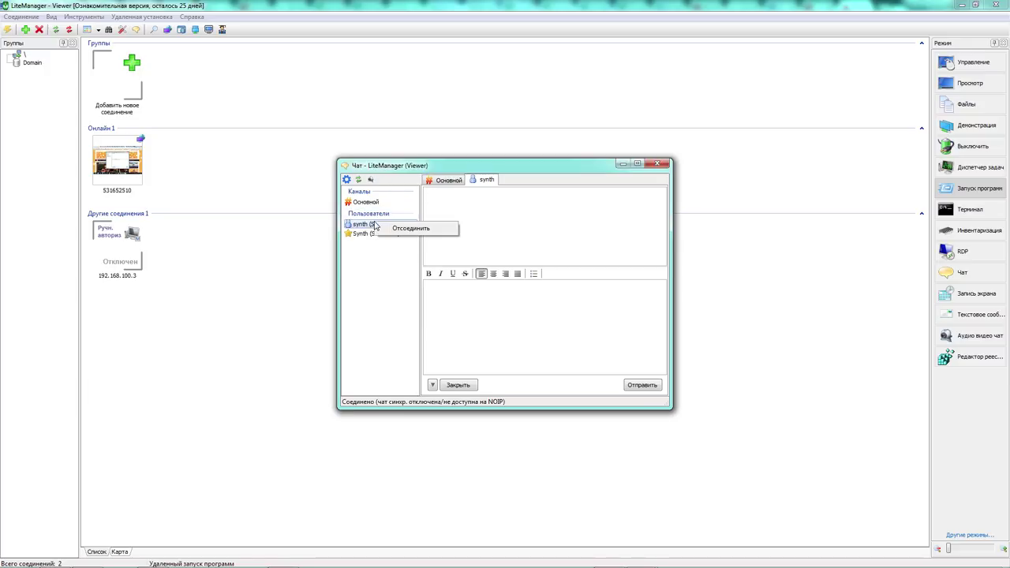
click(374, 181)
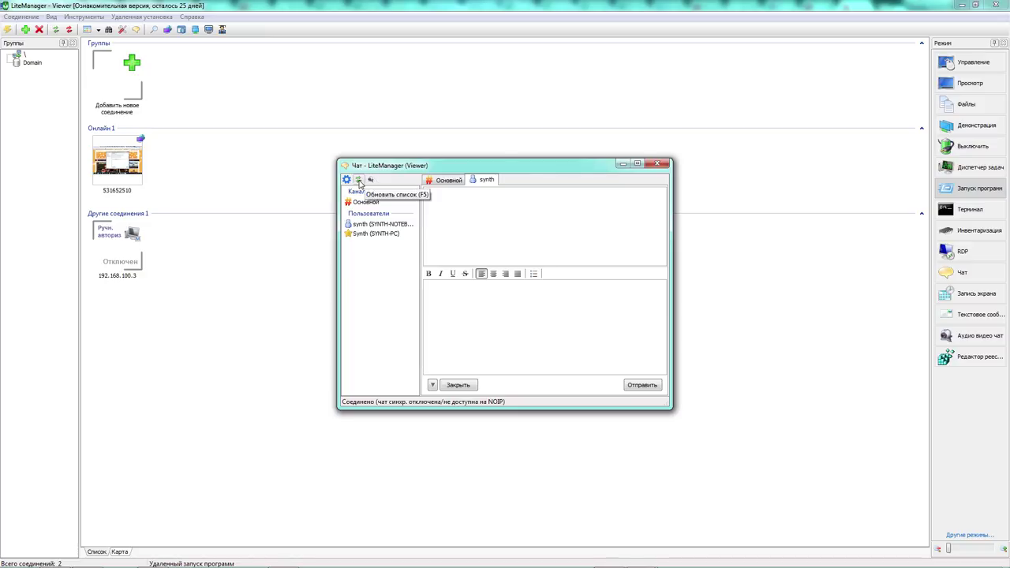
click(658, 163)
- Review the auto-start mode choices under the online connection's authorization events and close the additional information without changes
right_click(116, 168)
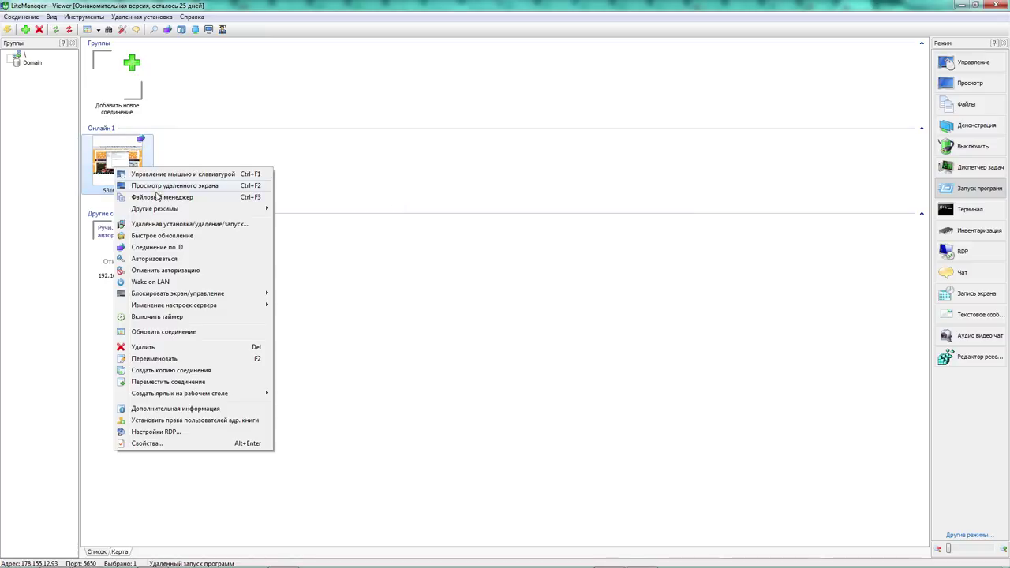
click(183, 410)
click(462, 193)
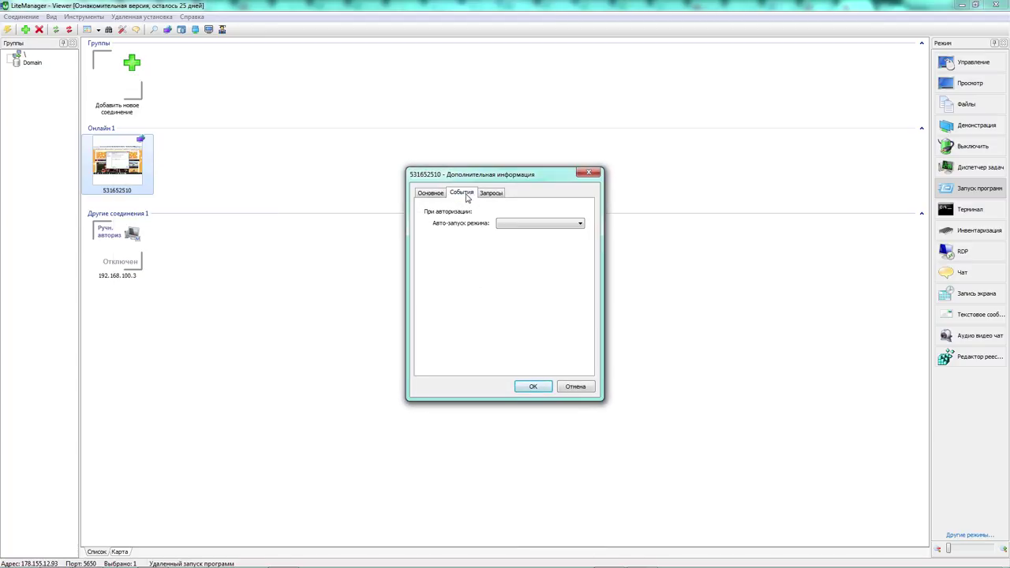
click(516, 224)
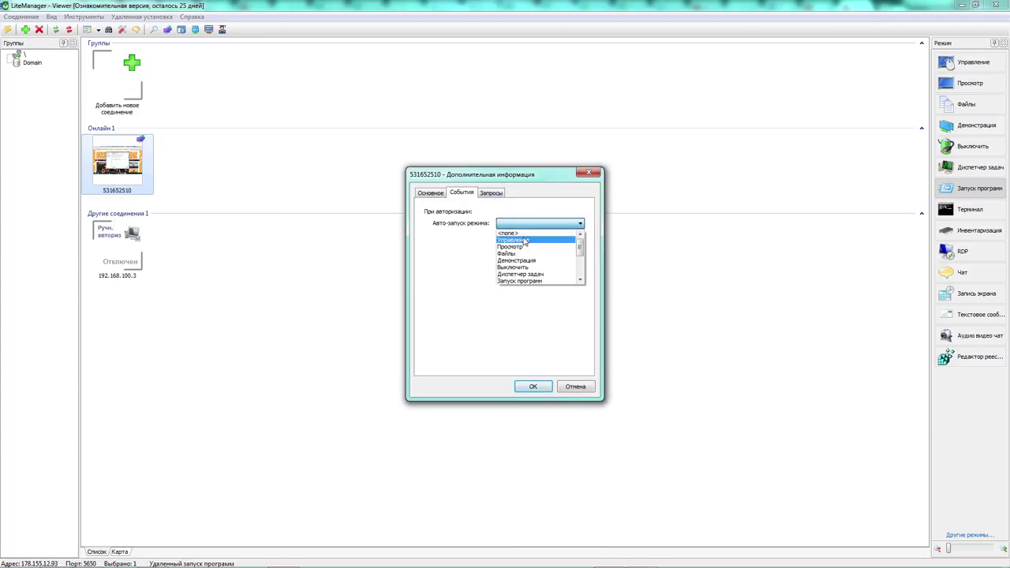
click(590, 176)
click(590, 175)
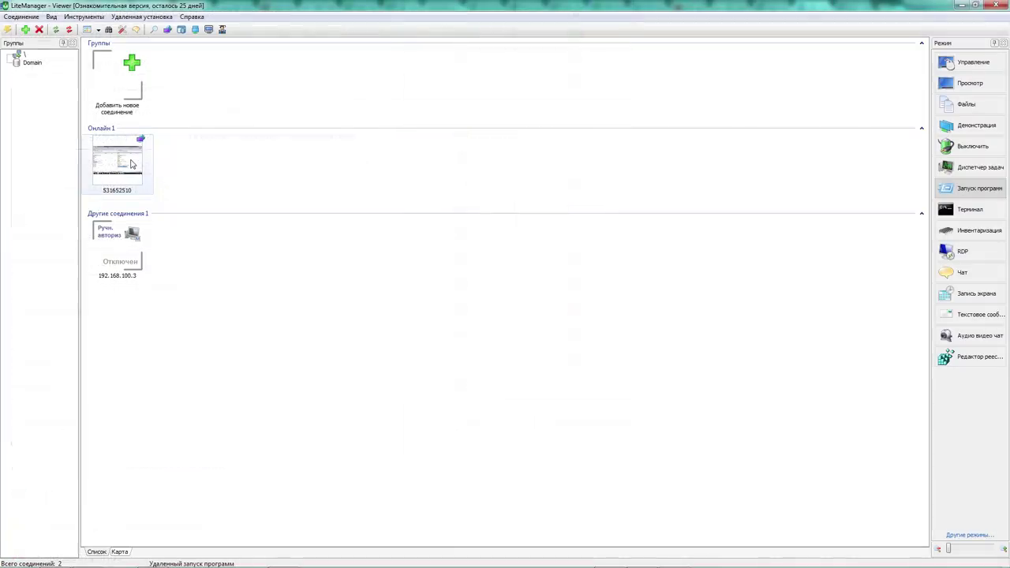
- Check the MSI configurator in the online connection's remote installation tool and try to run the server install/update action without a package
right_click(132, 162)
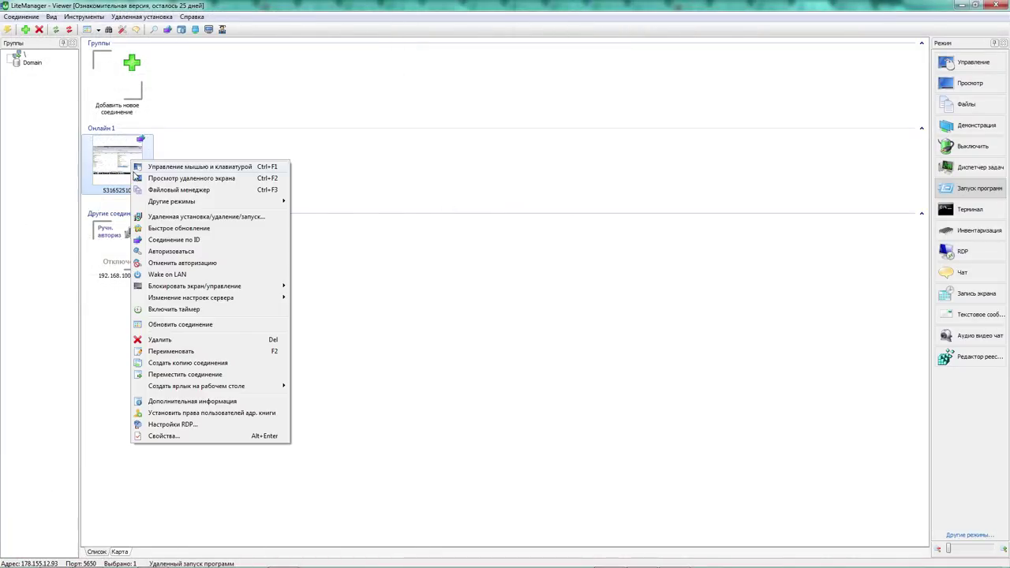
click(173, 218)
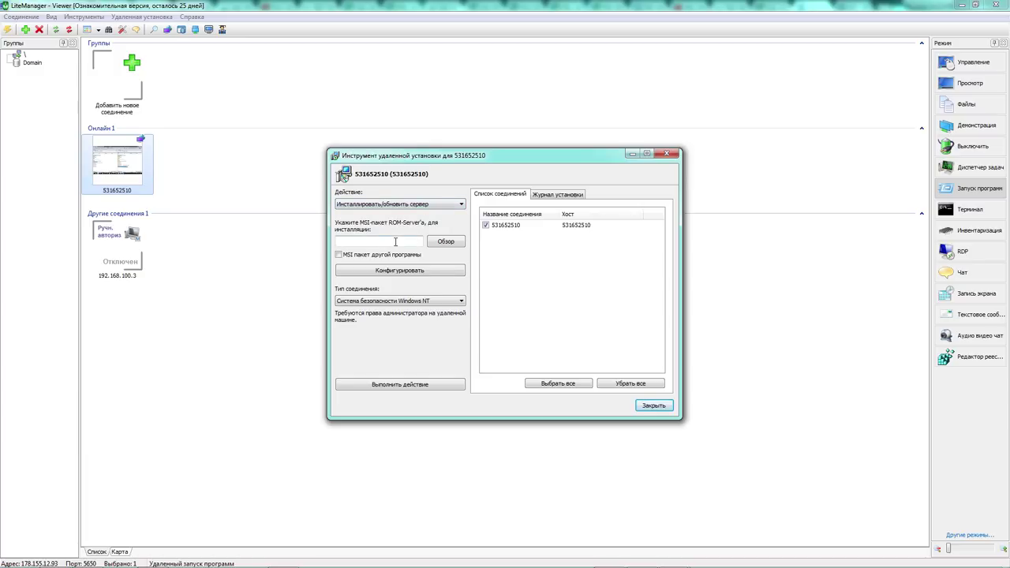
click(372, 270)
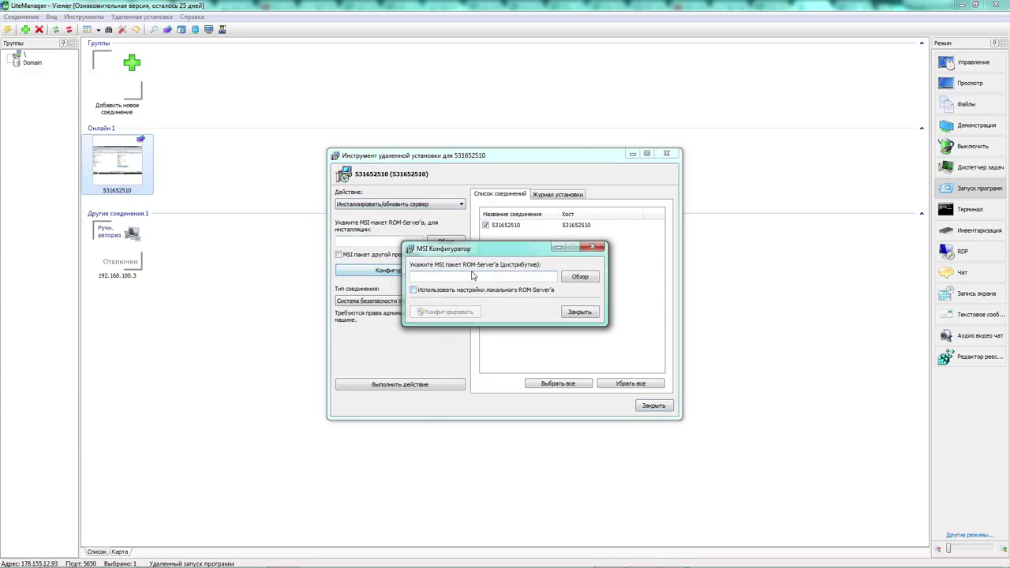
click(592, 248)
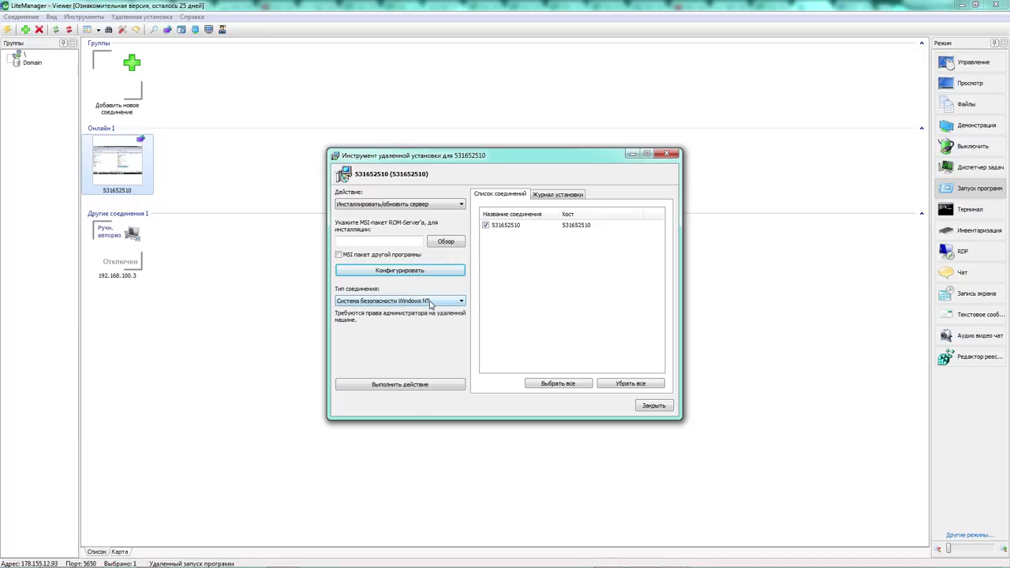
click(419, 386)
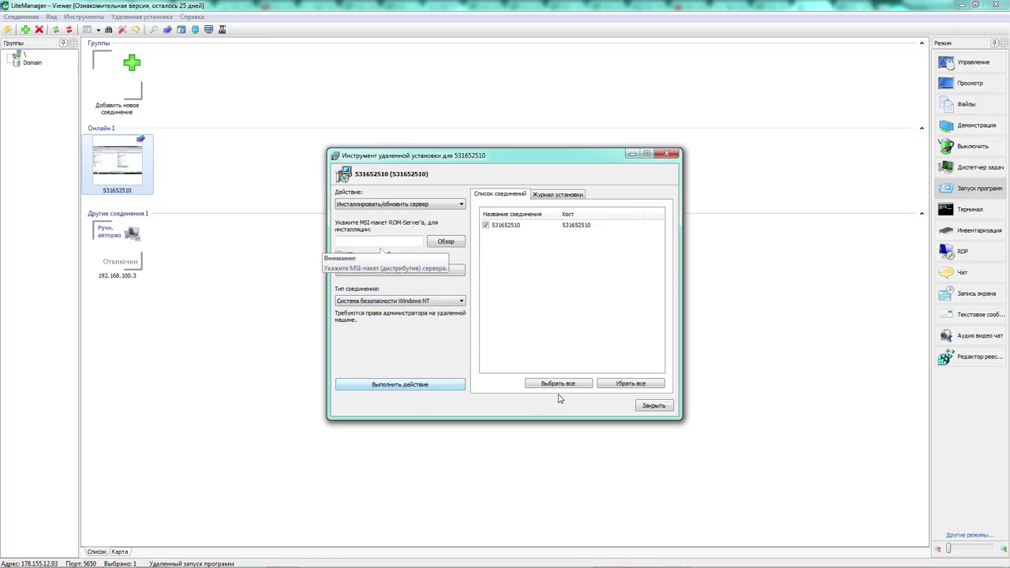
- View the installation log, select the quick server update action (Быстрое обновление сервера), and close the tool without running it
click(568, 194)
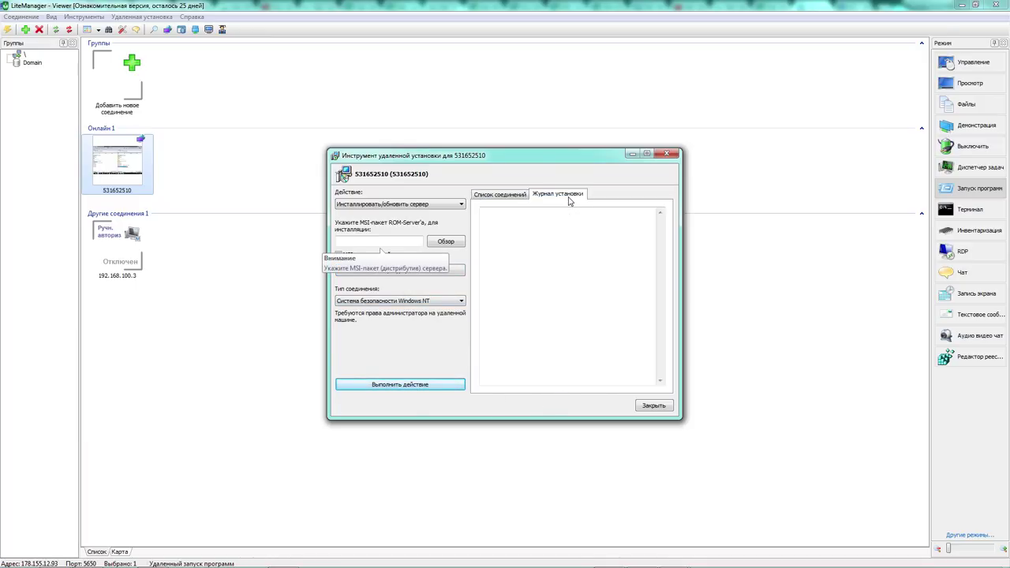
click(426, 205)
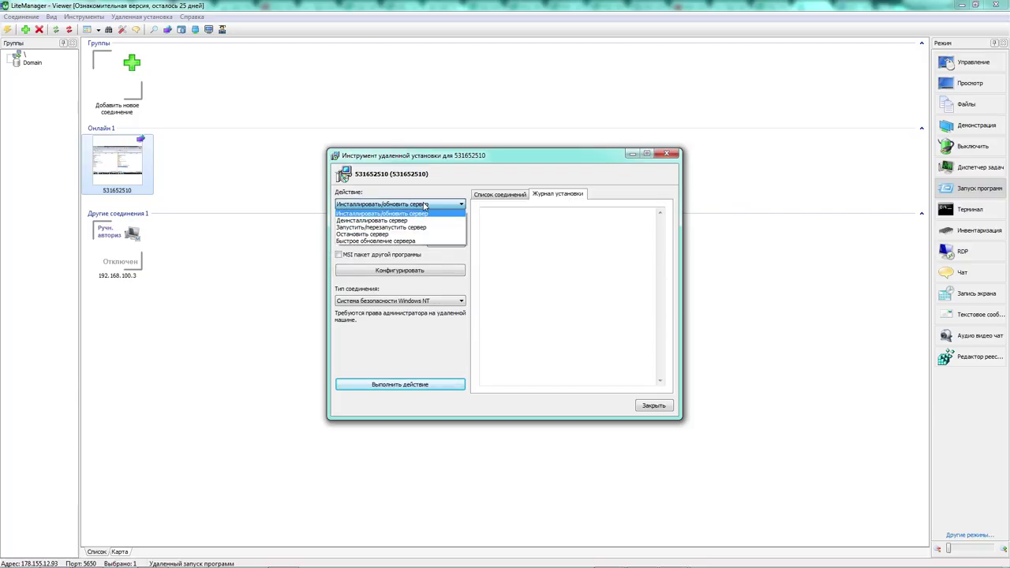
click(422, 241)
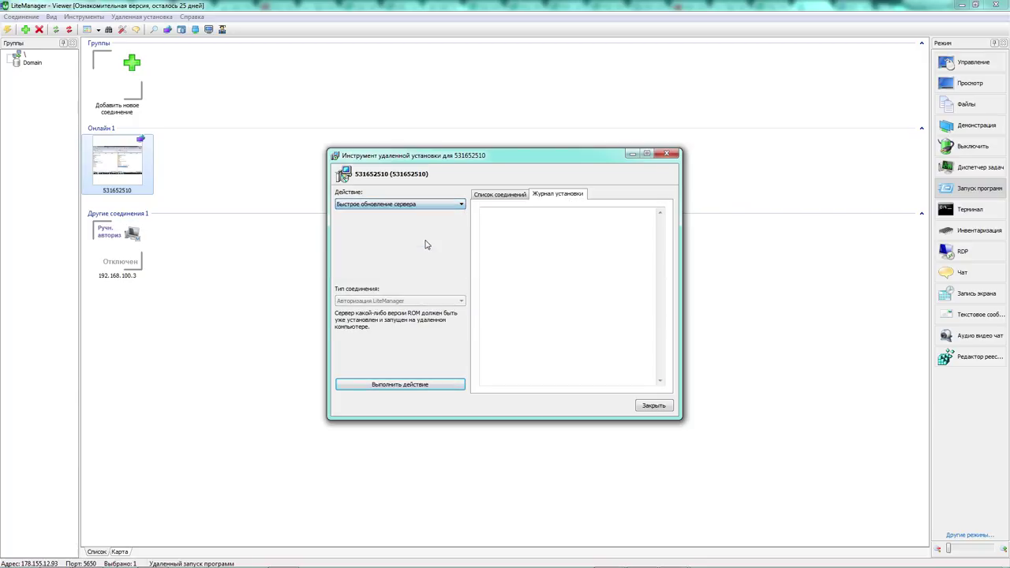
click(668, 153)
- View the remote computer's screen in view-only mode and close the session
right_click(127, 159)
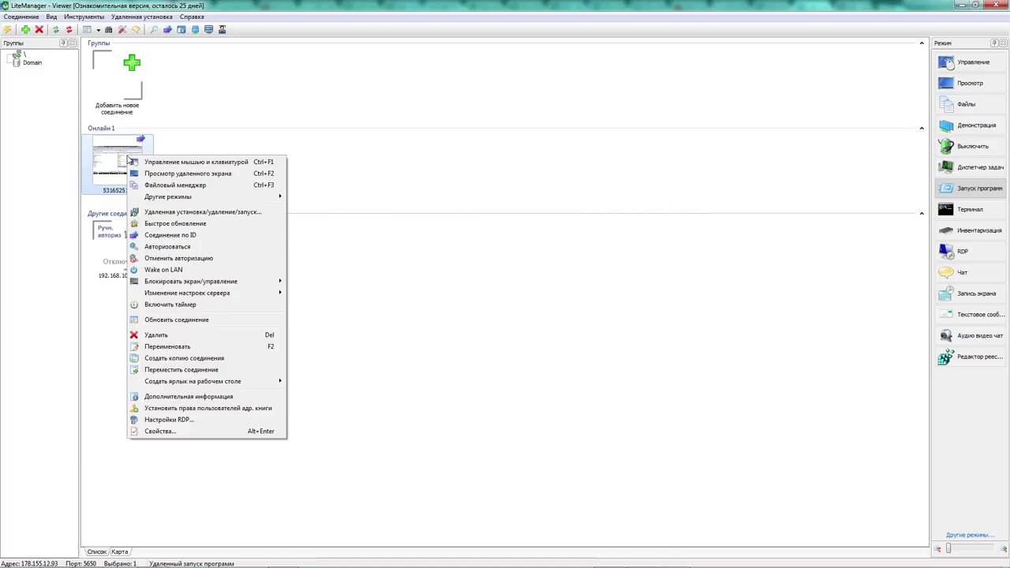
click(204, 174)
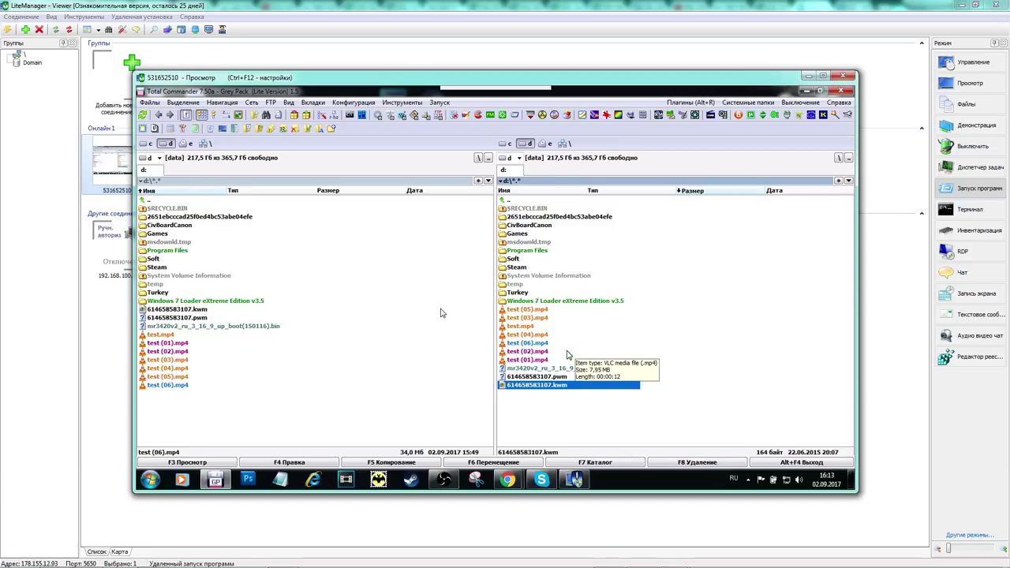
click(845, 75)
- View the inventory tool (Инвентаризация) for the online connection and close it without requesting information
right_click(124, 168)
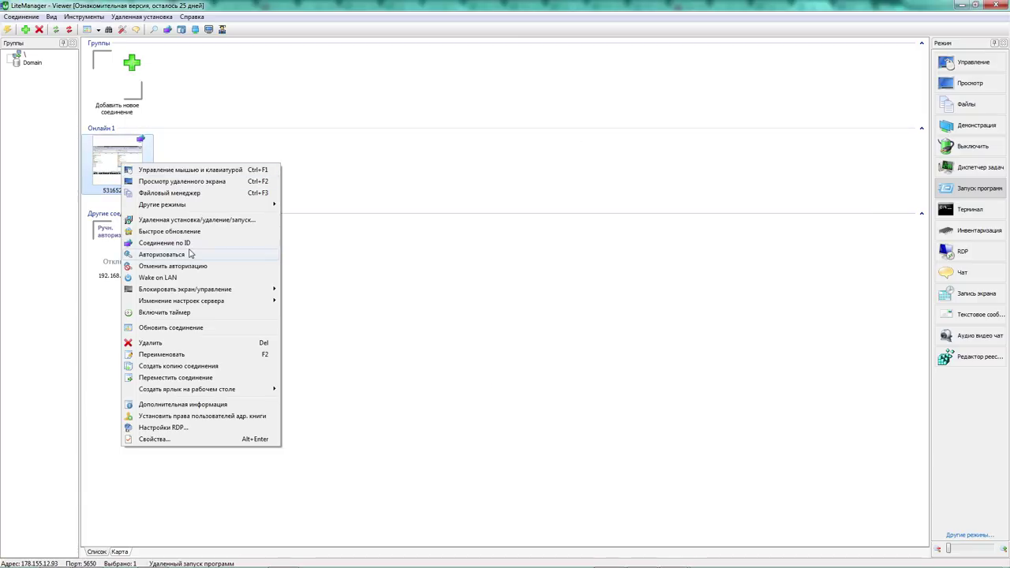
mouse_move(193, 208)
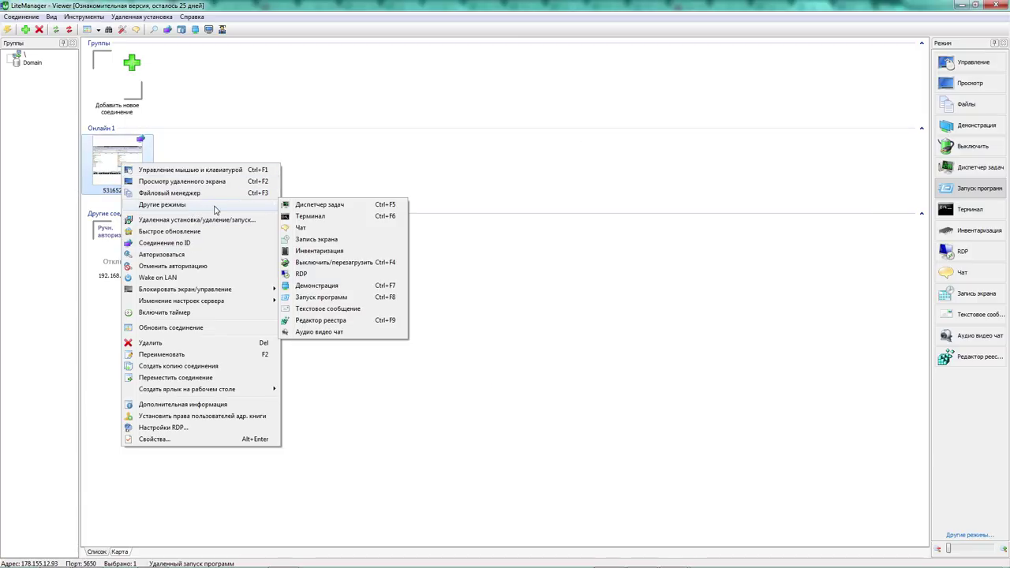
click(326, 251)
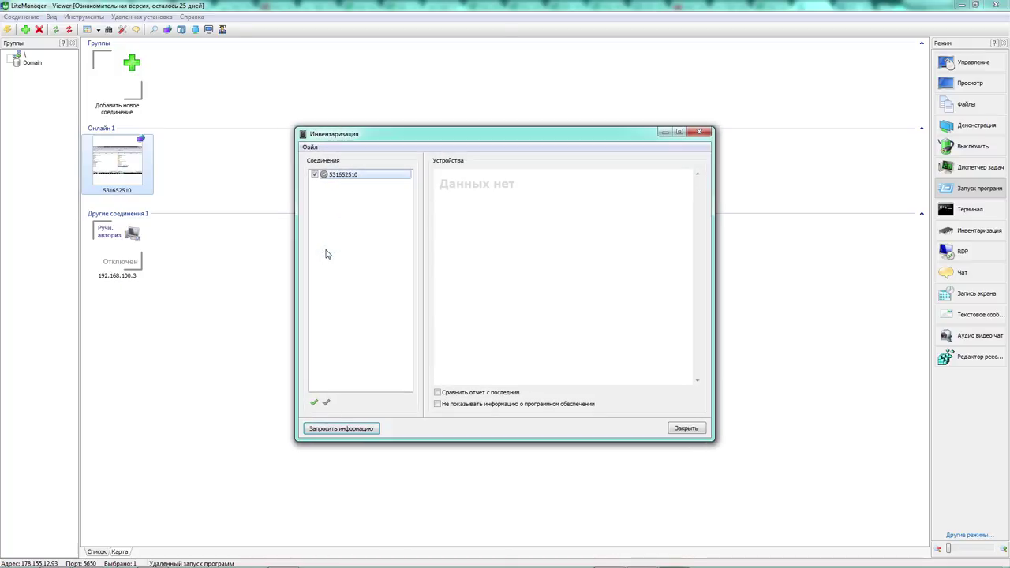
click(699, 132)
- Review the remote program launch options (Запуск программ) for the online connection and close them without running anything
right_click(119, 150)
mouse_move(180, 192)
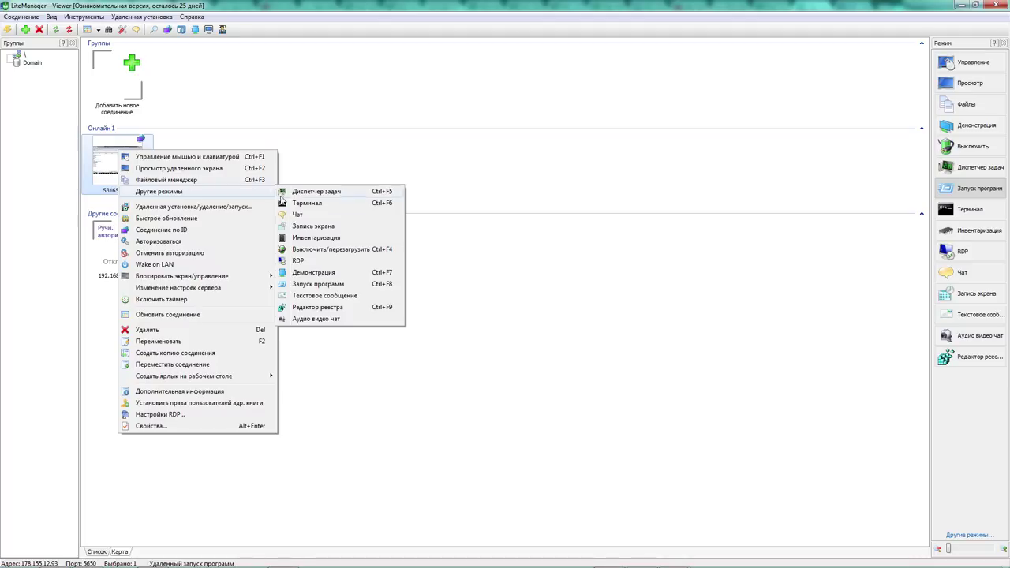
click(339, 285)
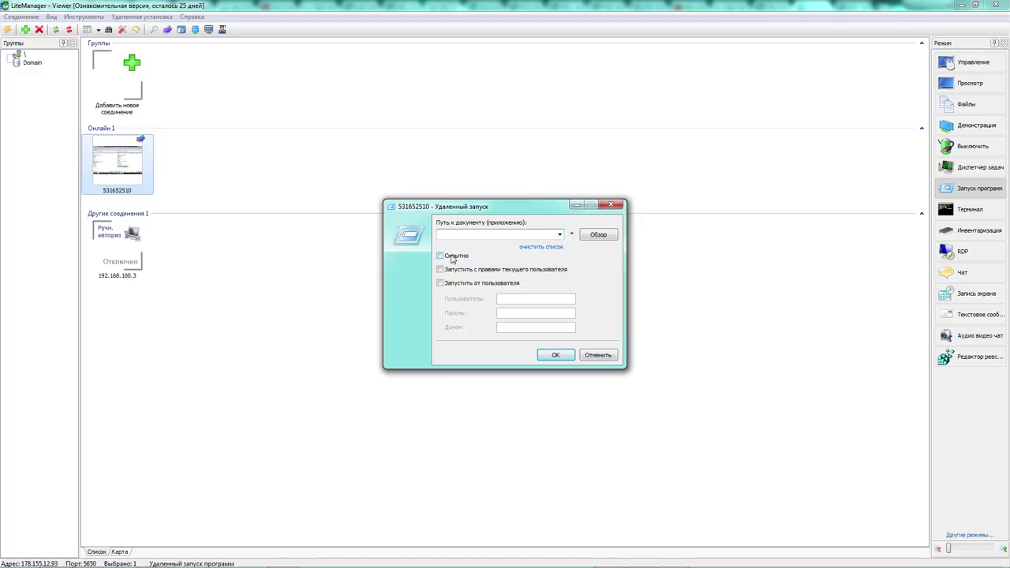
click(610, 205)
- Examine the HKEY_CLASSES_ROOT key in the online connection's remote registry editor and close the editor
right_click(139, 178)
mouse_move(231, 218)
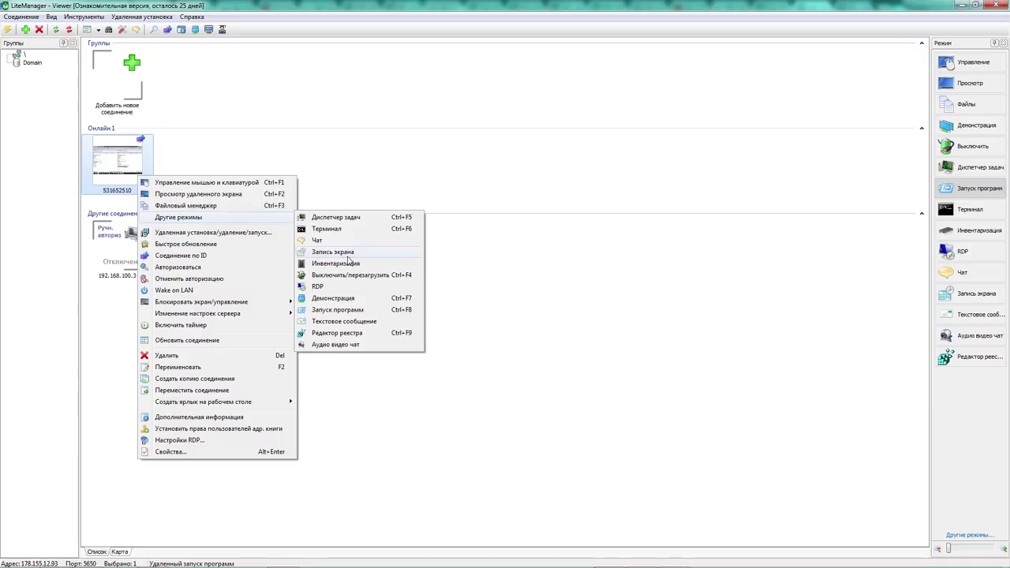
click(352, 336)
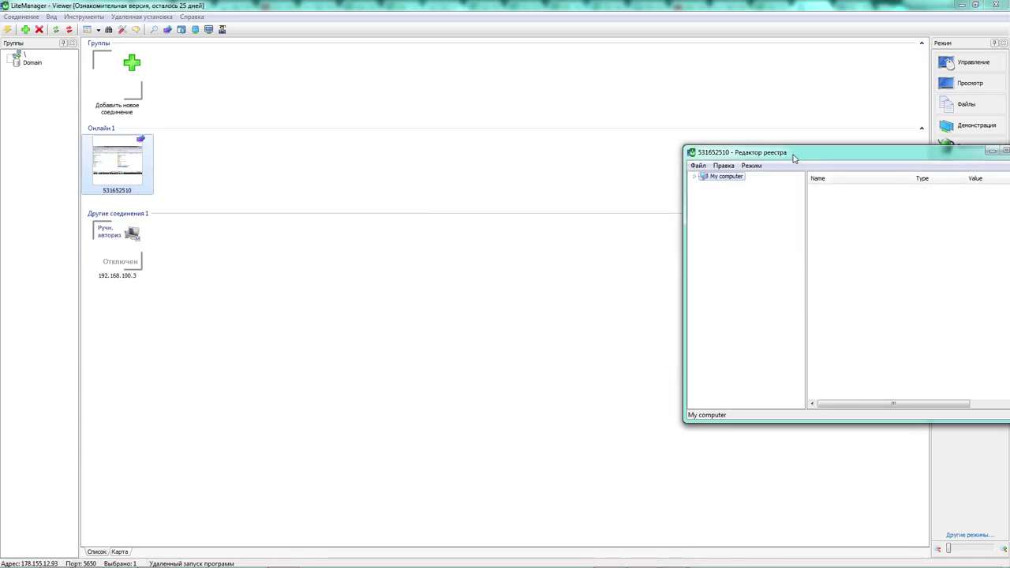
drag(790, 166, 418, 183)
click(322, 194)
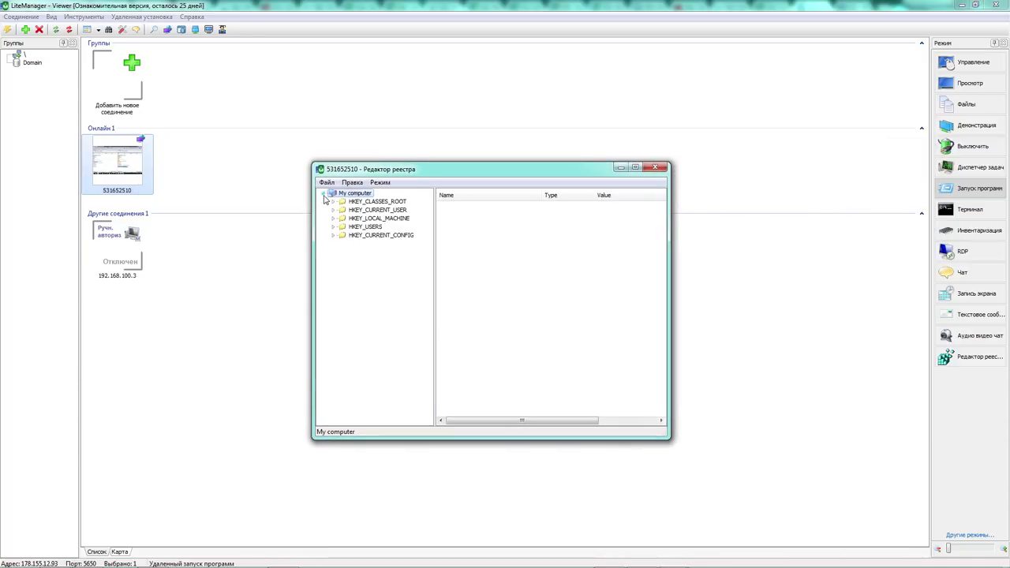
click(364, 202)
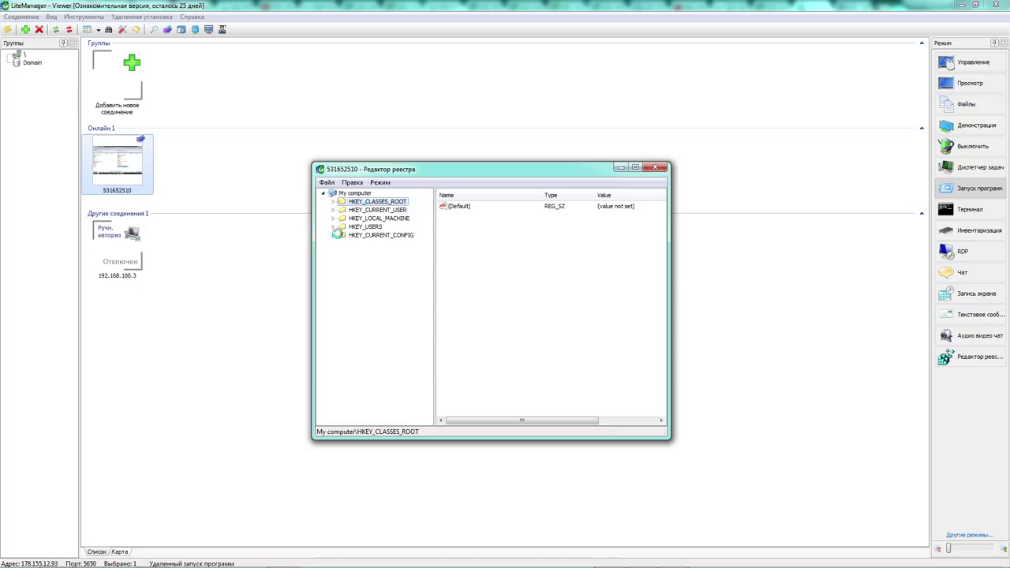
click(656, 168)
- View the address book user rights for the online connection and cancel without changes
right_click(124, 182)
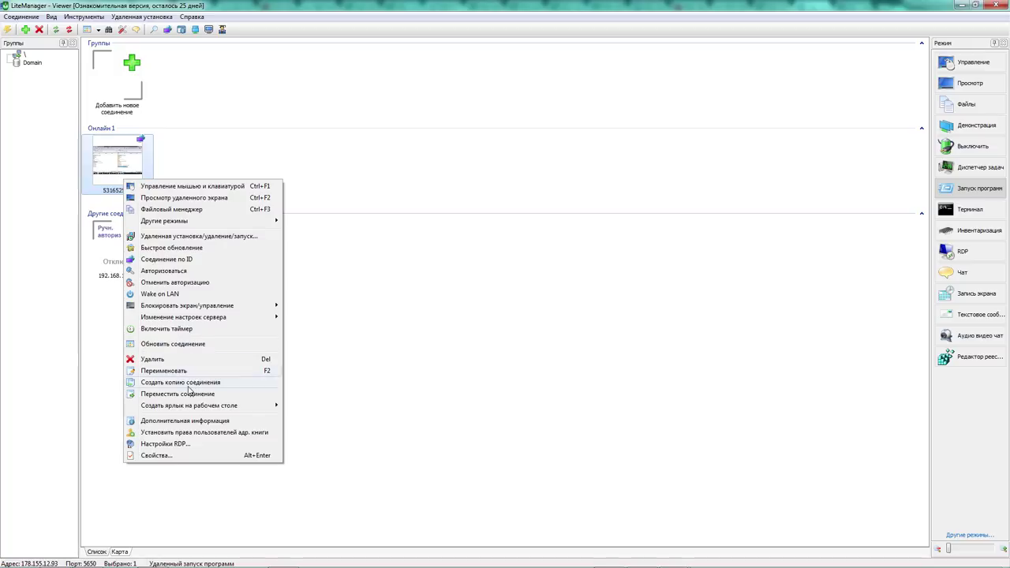
click(198, 433)
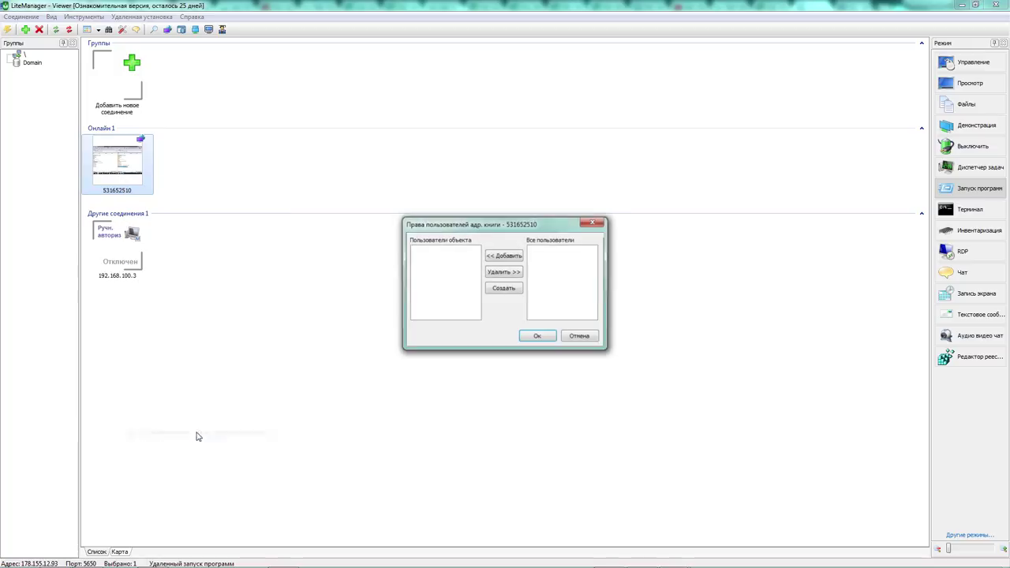
click(580, 336)
- Show the connections as a list (Список), switch them to a table (Таблица), and refresh the thumbnails
right_click(412, 320)
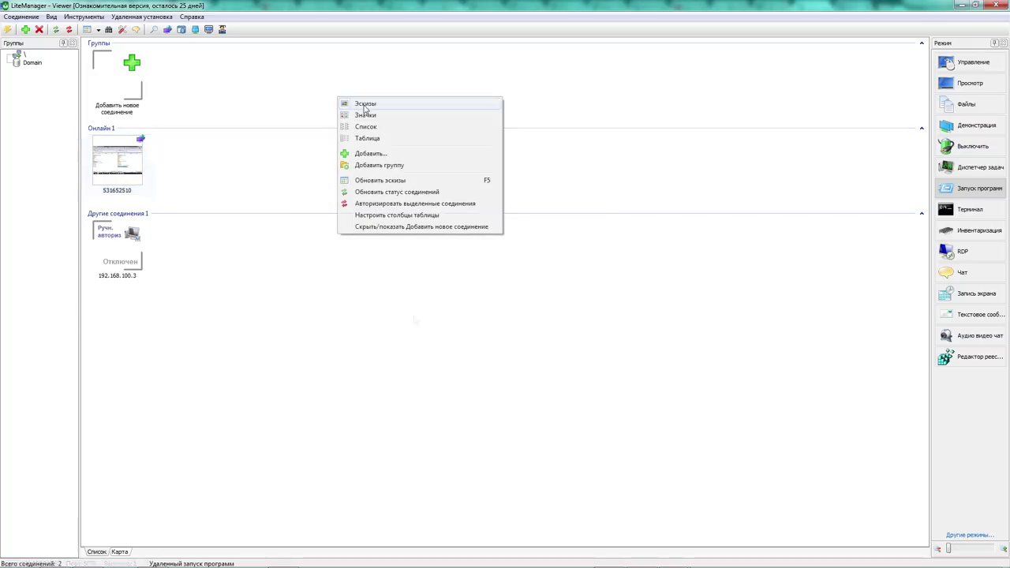
click(370, 129)
right_click(313, 176)
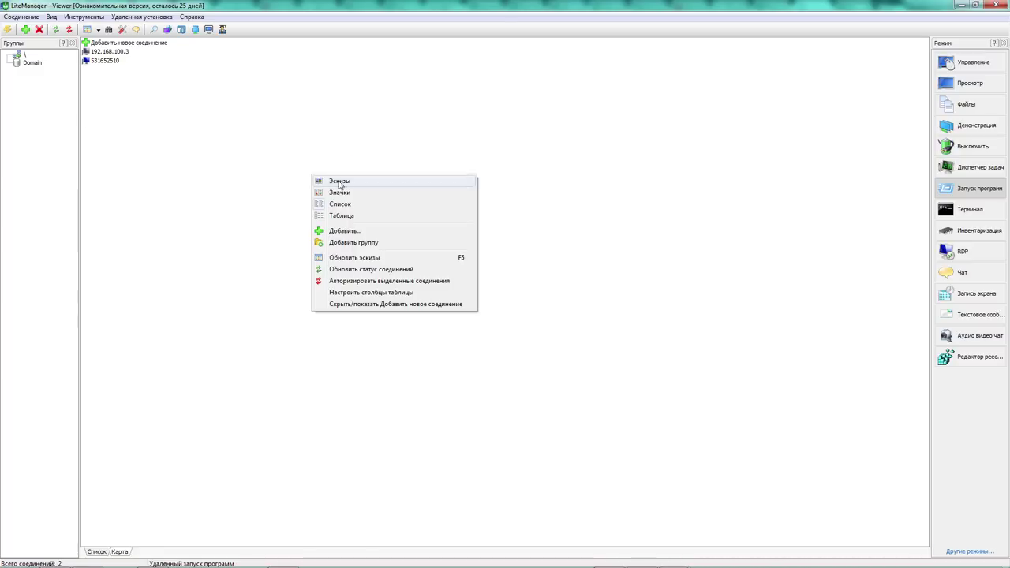
click(360, 215)
right_click(294, 185)
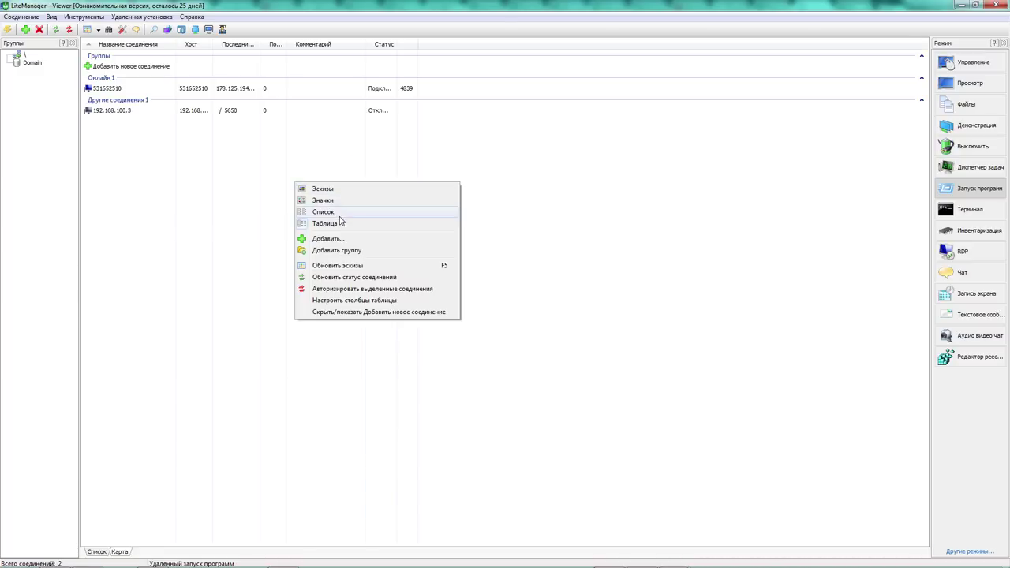
click(356, 266)
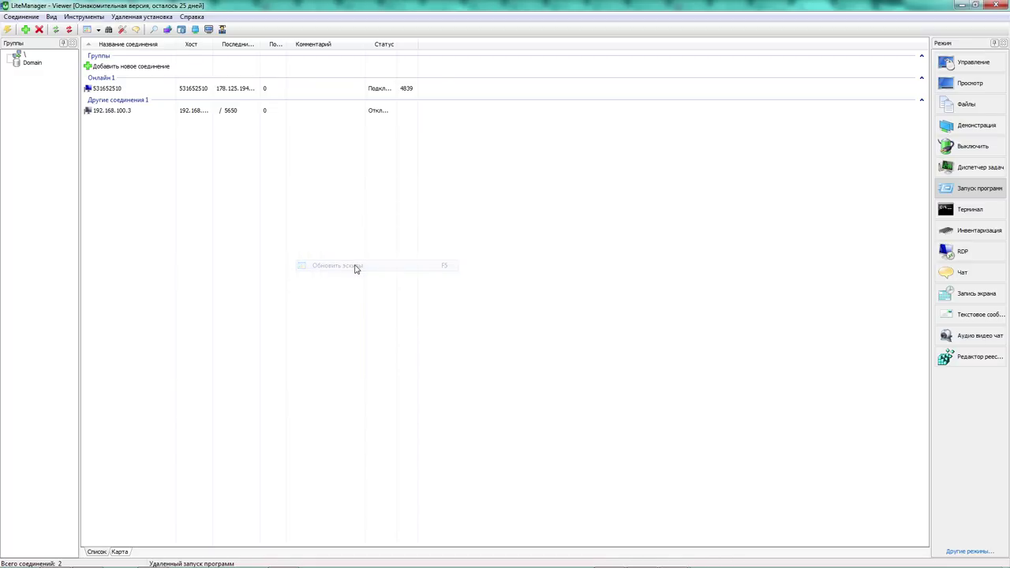
- Review the table column settings, accept them unchanged, and return the connections to the thumbnail view (Эскизы)
right_click(323, 253)
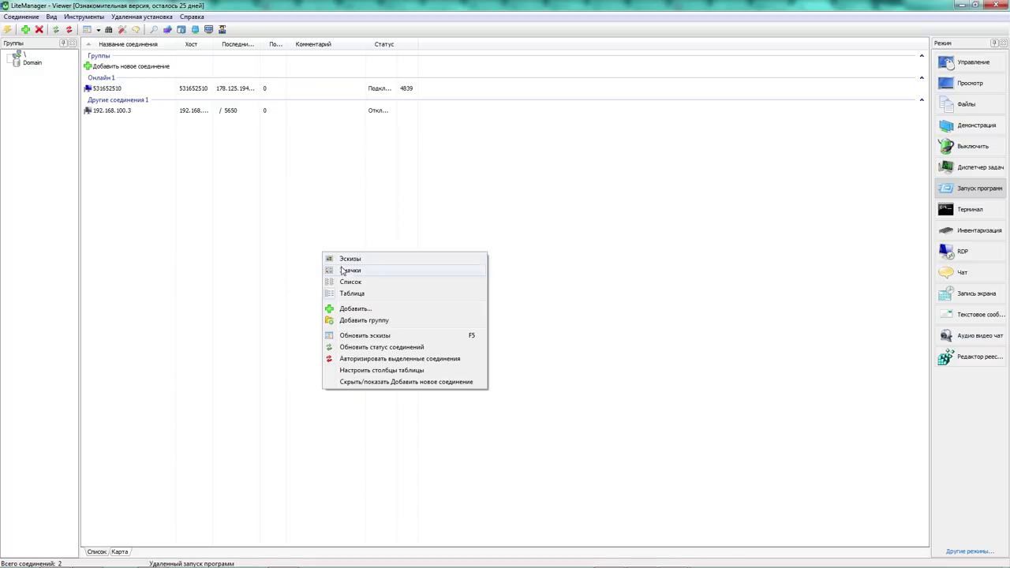
click(382, 370)
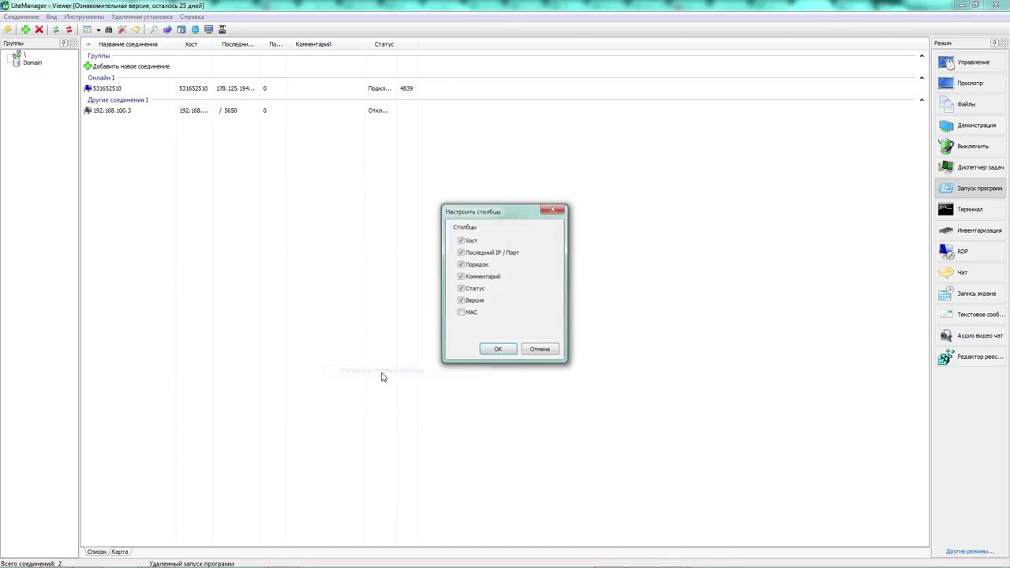
click(498, 347)
right_click(202, 162)
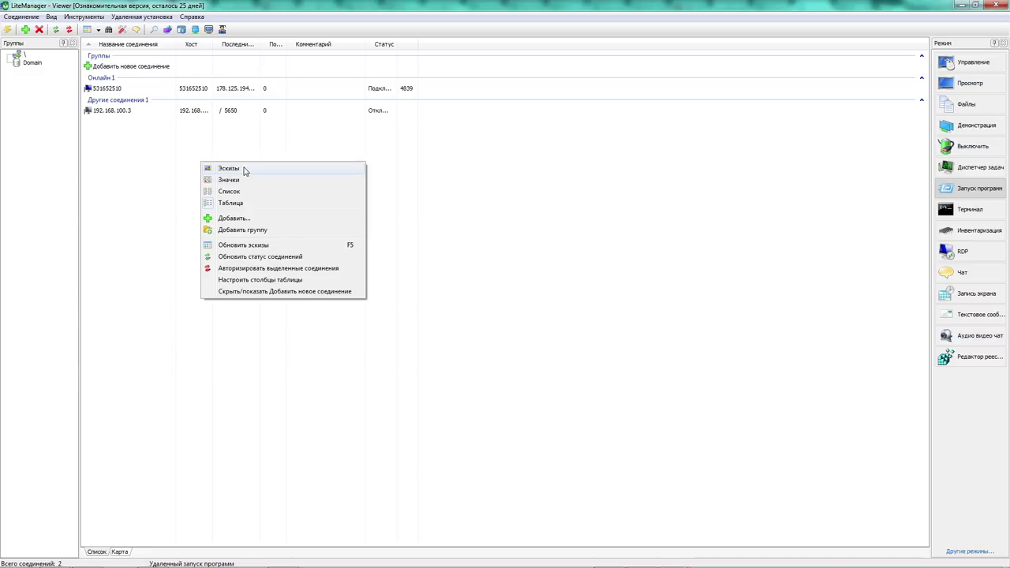
click(243, 181)
- Take mouse and keyboard control of the online computer and browse the YouTube channel page in its open Chrome window
click(122, 174)
right_click(122, 174)
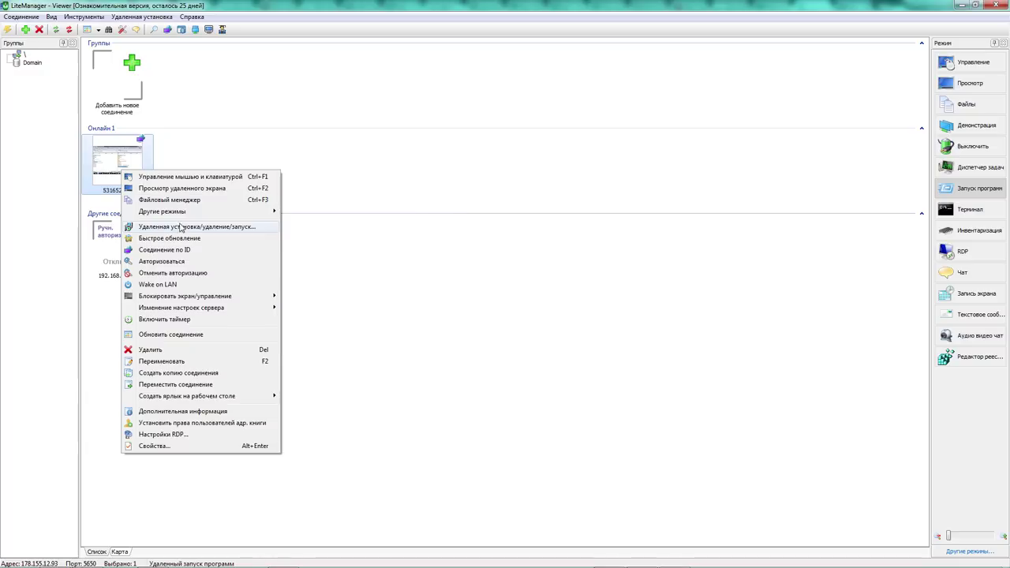
click(191, 178)
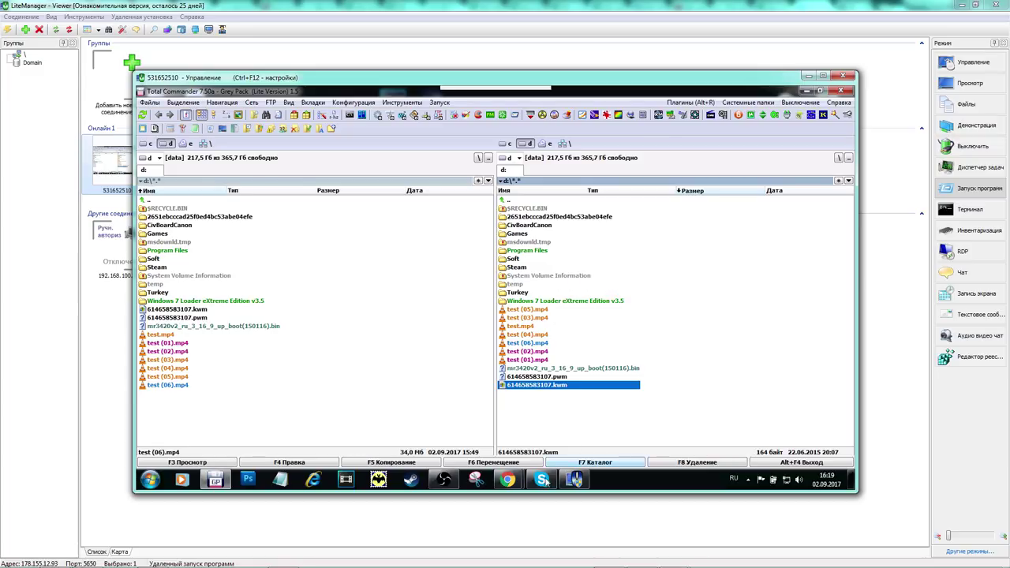
mouse_move(507, 479)
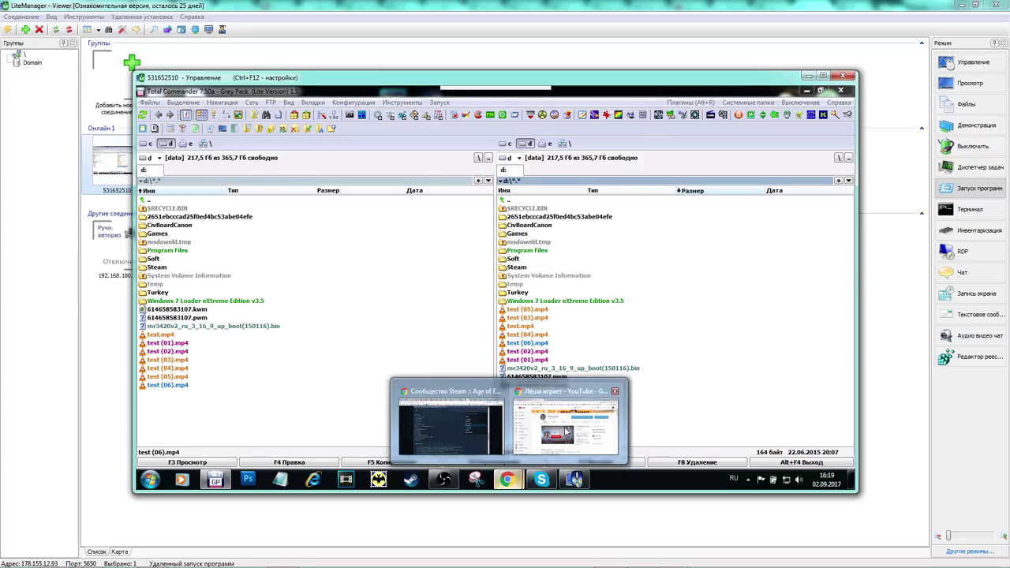
click(594, 430)
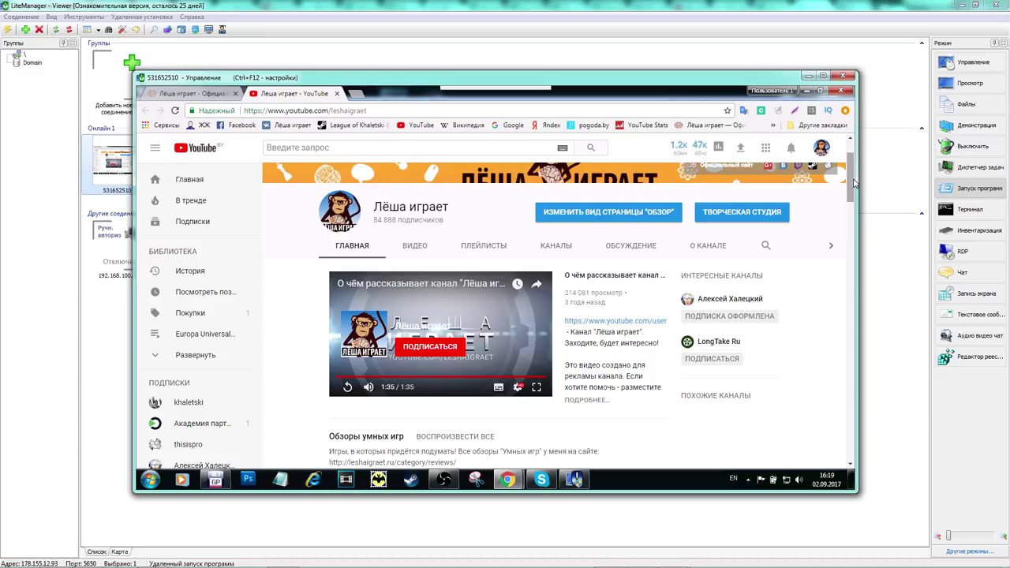
scroll(852, 186, down, 2)
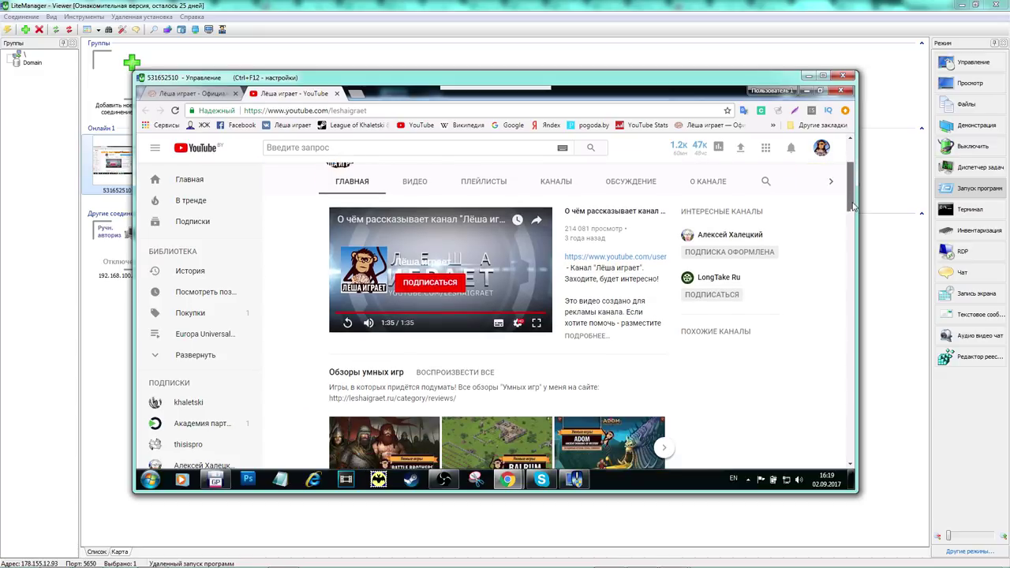
scroll(855, 238, down, 4)
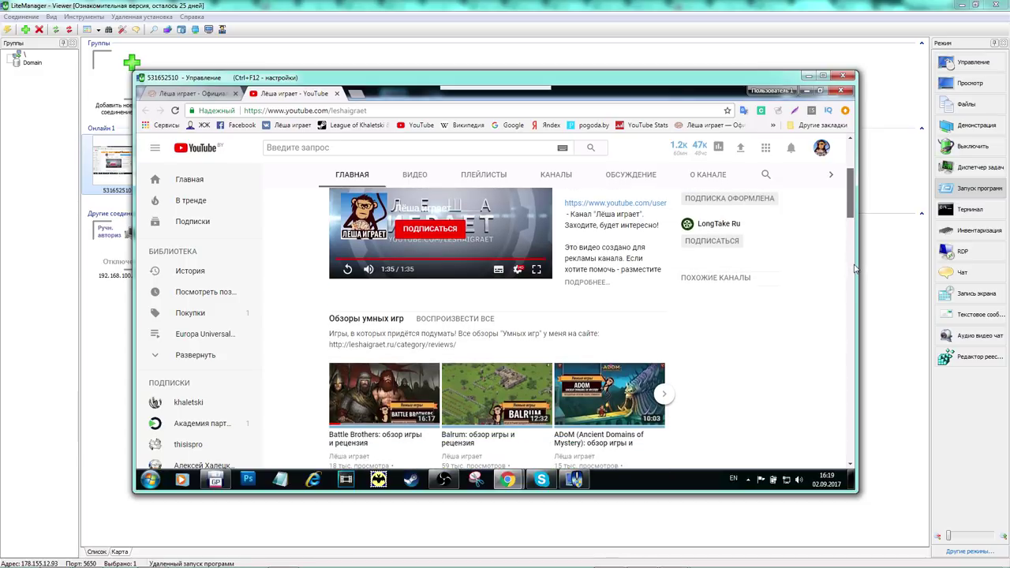
scroll(852, 291, down, 5)
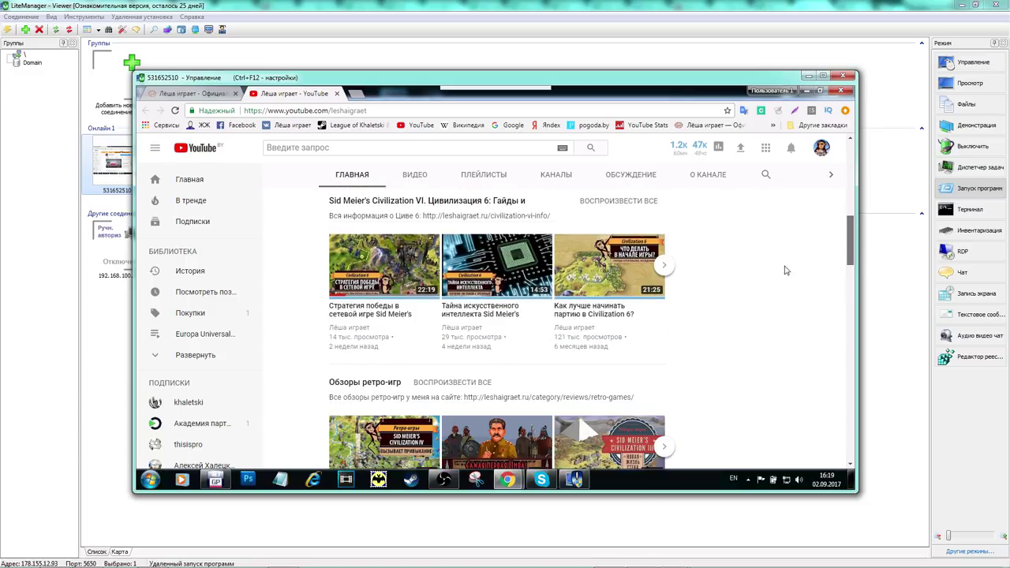
- Open the bookmarked VK page "Лёша играет" in a new browser tab on the remote computer and browse its posts
middle_click(294, 127)
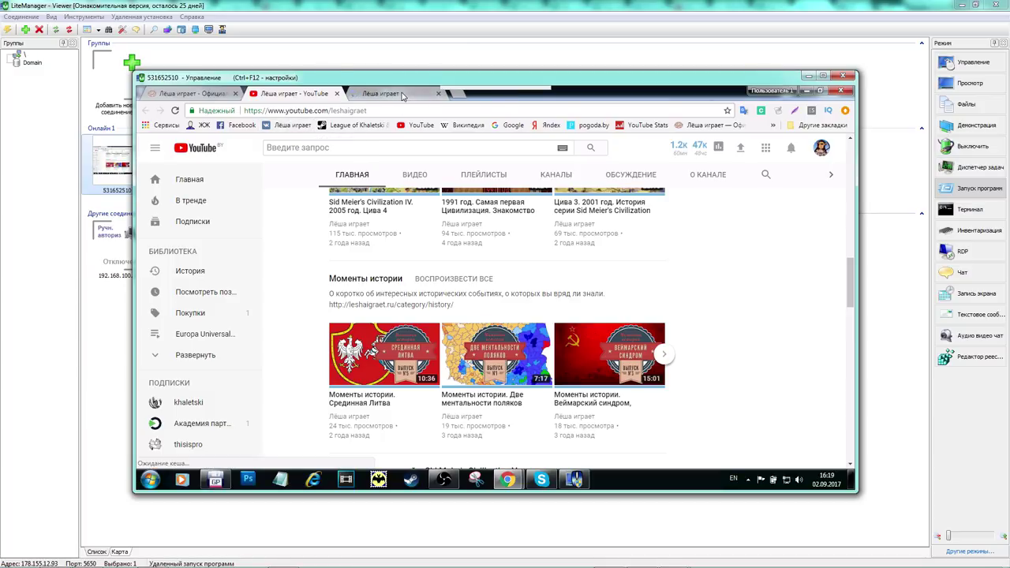
click(402, 95)
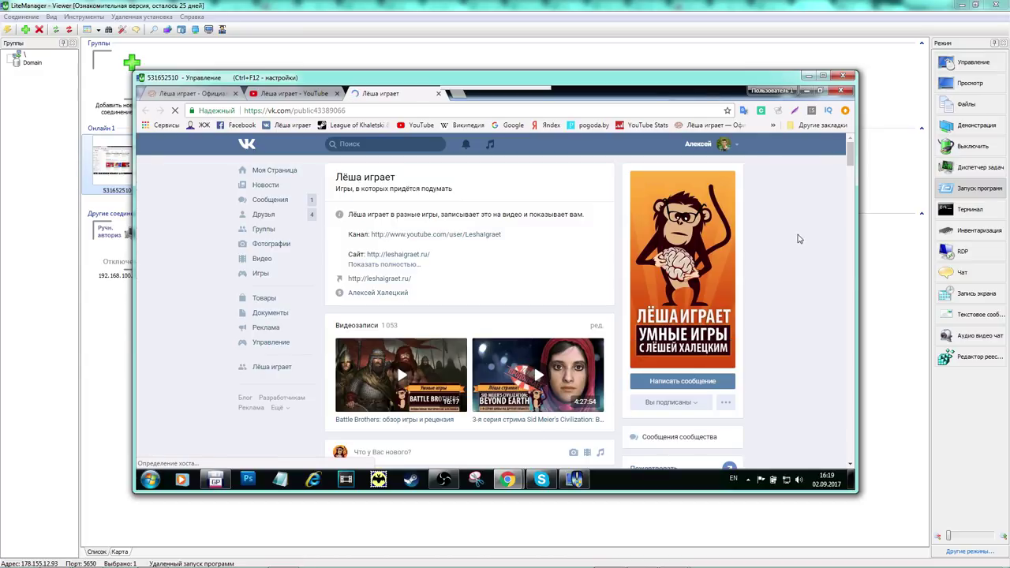
drag(851, 163, 855, 224)
scroll(853, 210, up, 3)
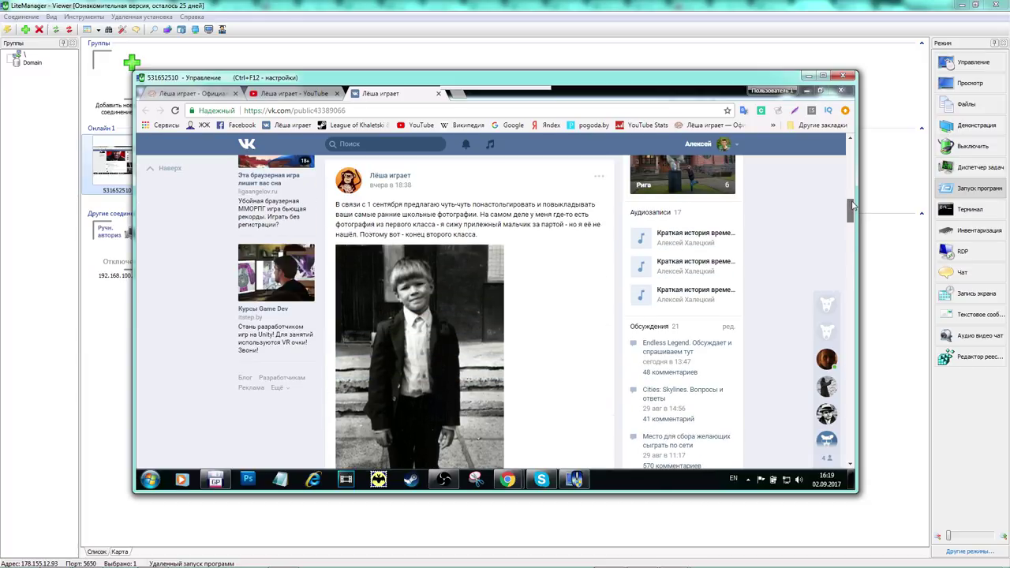
scroll(852, 200, up, 1)
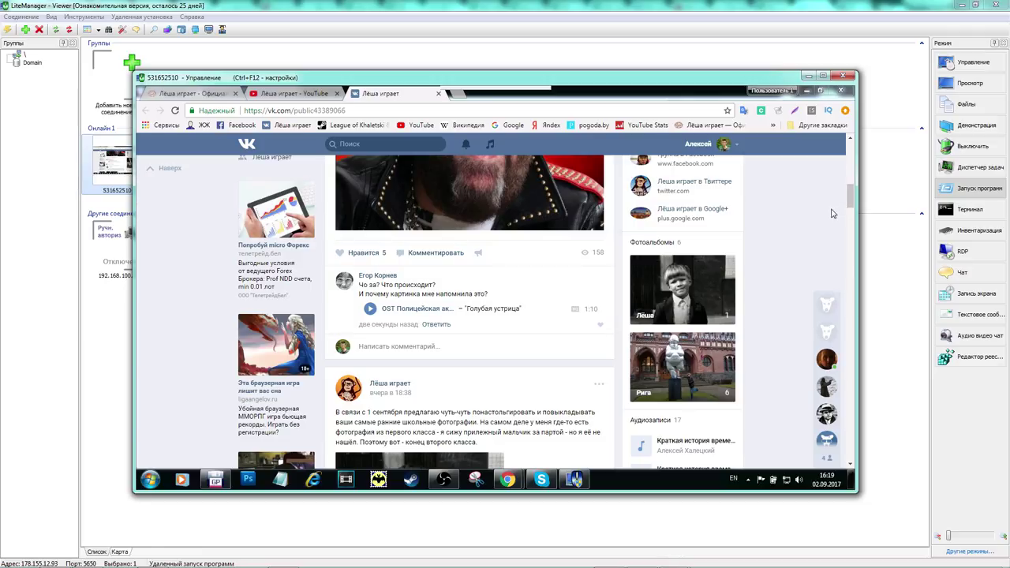
scroll(853, 209, down, 3)
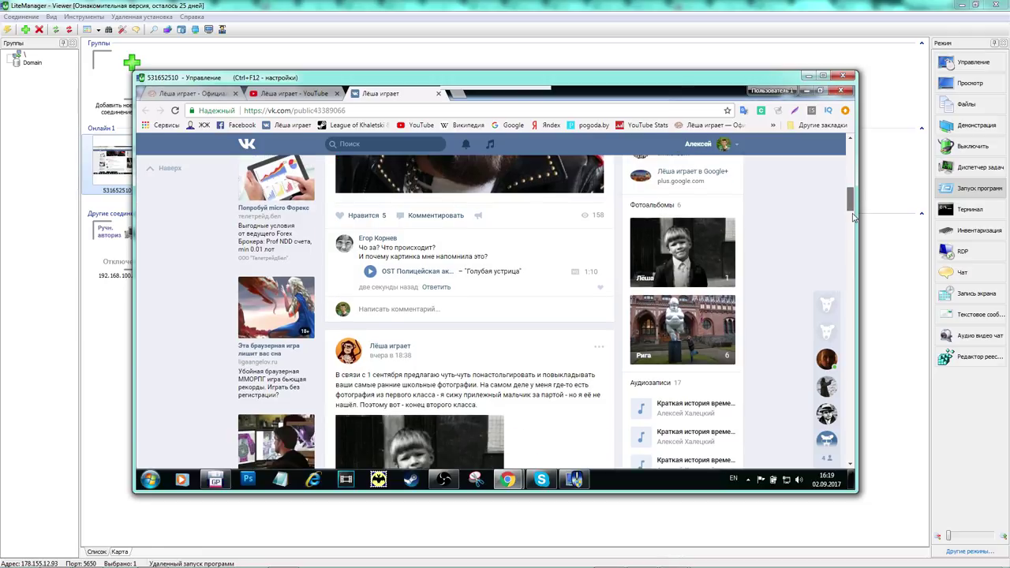
scroll(853, 222, down, 2)
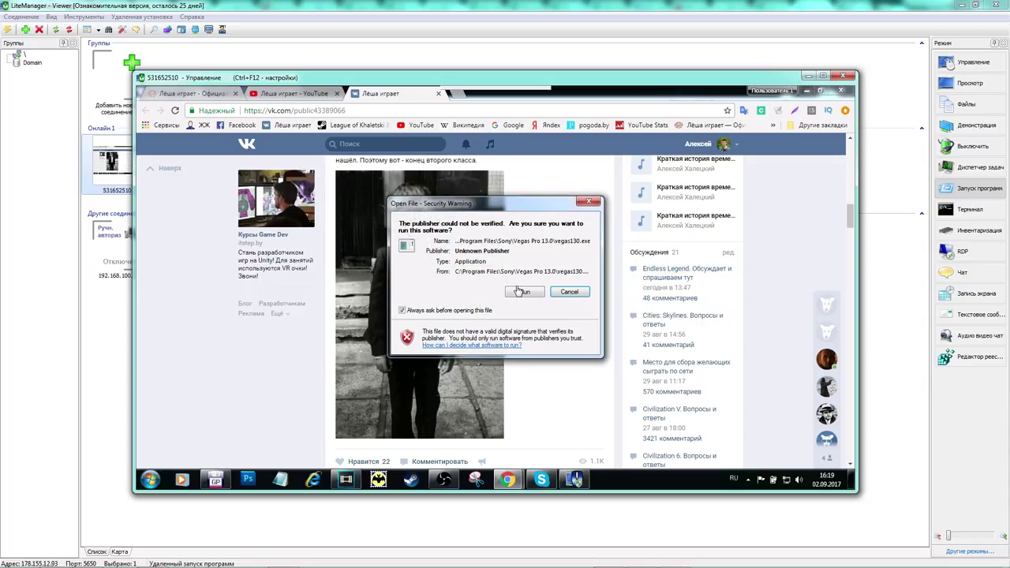
- Launch Vegas Pro 13.0 on the remote computer and allow it to run despite the unknown publisher
key(Return)
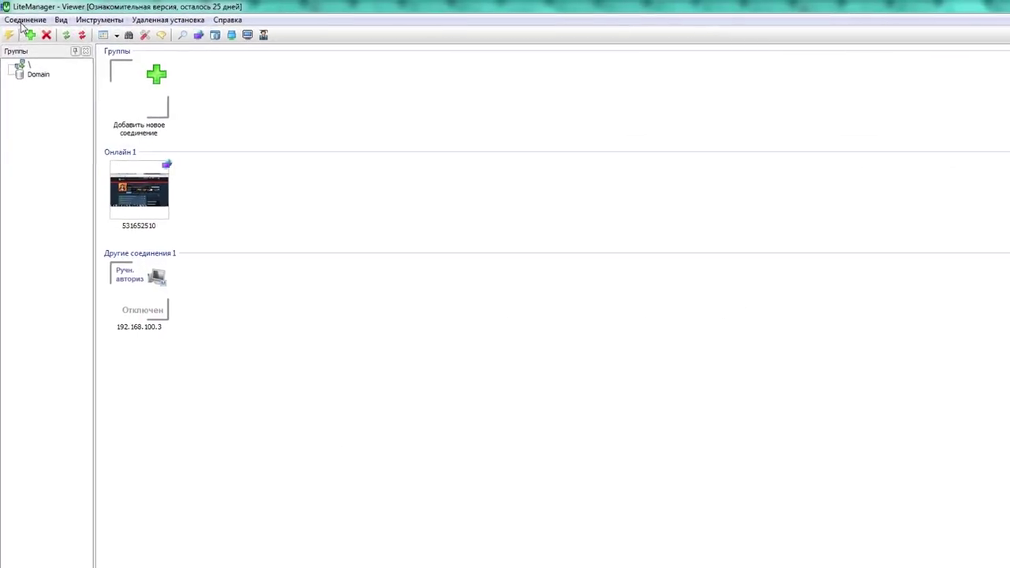
click(20, 18)
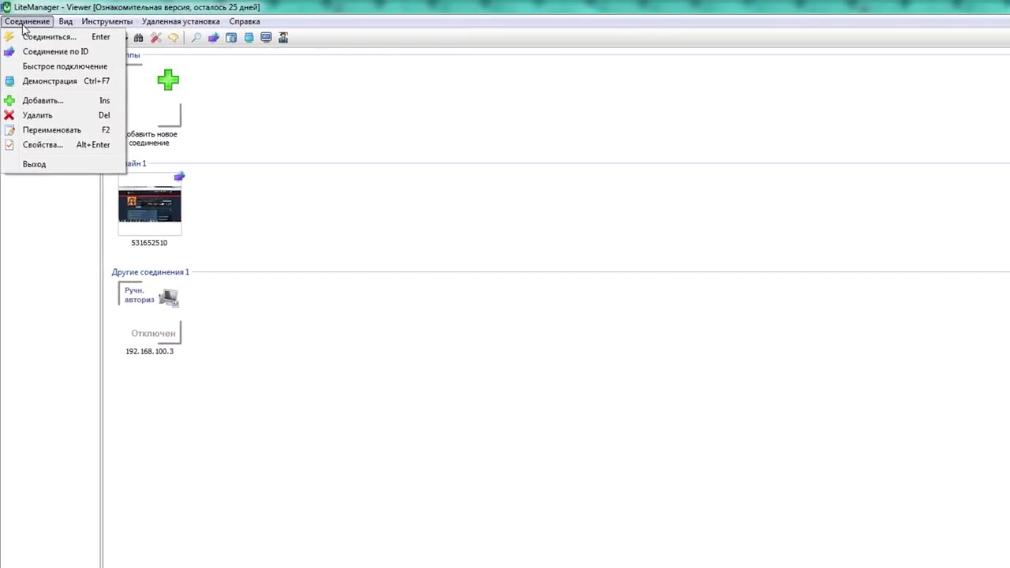
mouse_move(65, 21)
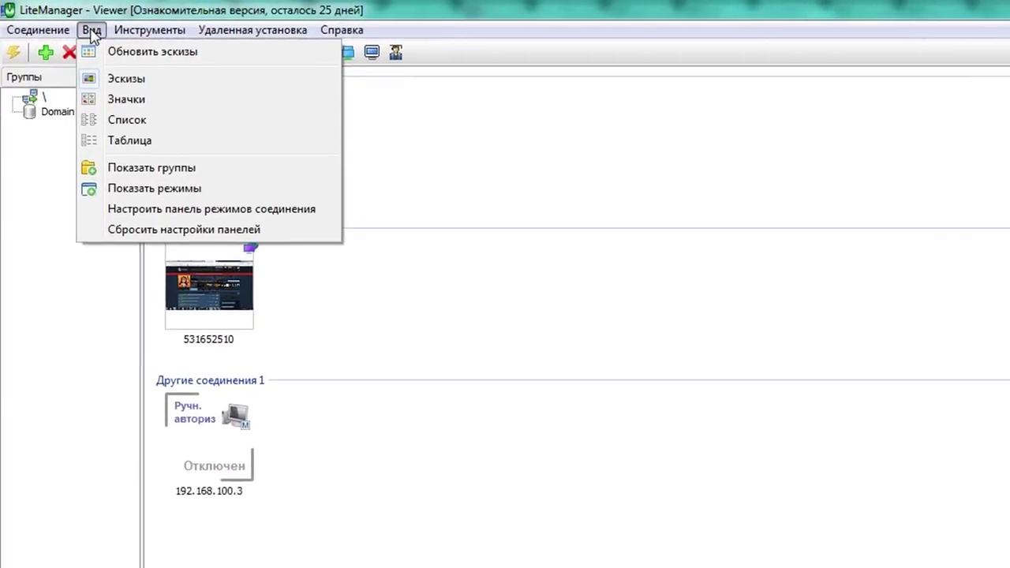
mouse_move(132, 30)
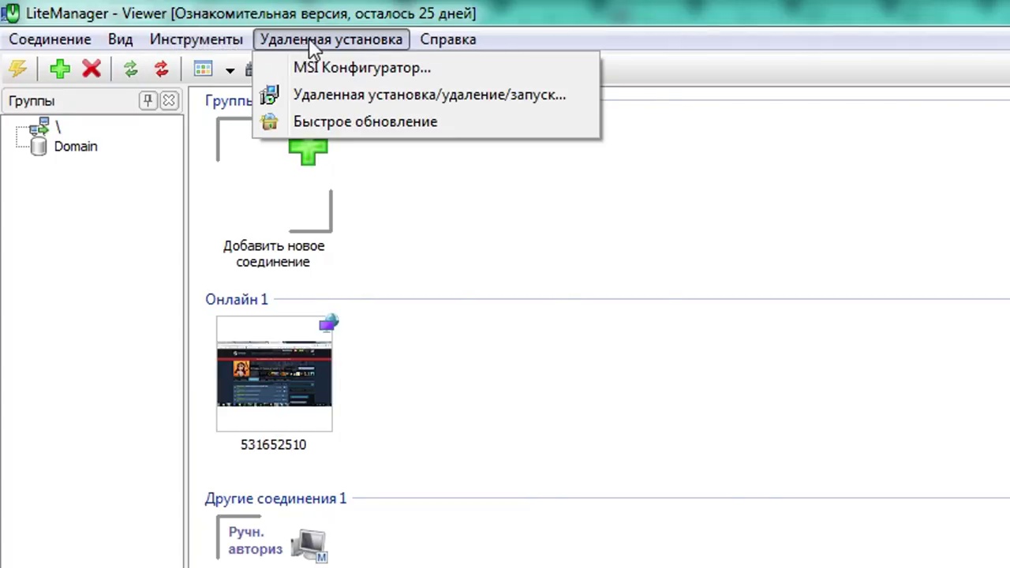
- Look through the remote installation commands and open the Teacher window (Учитель), placing it over the connection list
mouse_move(457, 36)
click(530, 11)
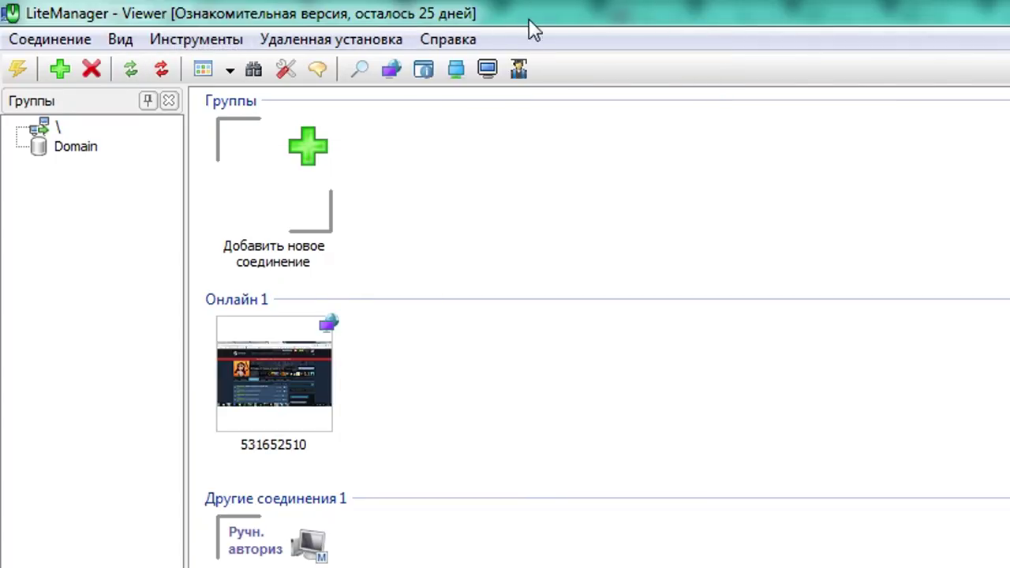
click(499, 79)
click(518, 71)
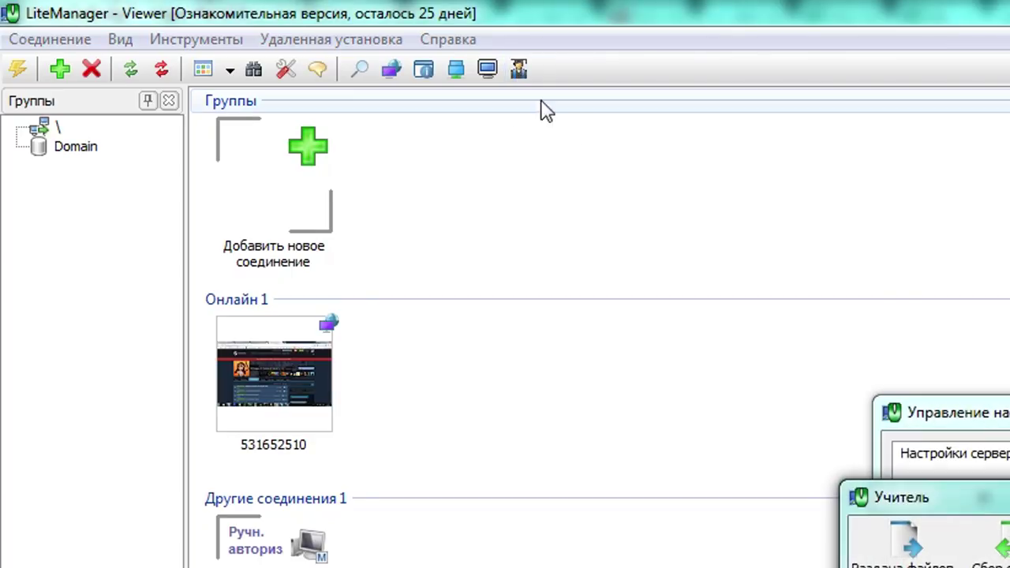
drag(986, 499, 508, 152)
drag(582, 138, 496, 109)
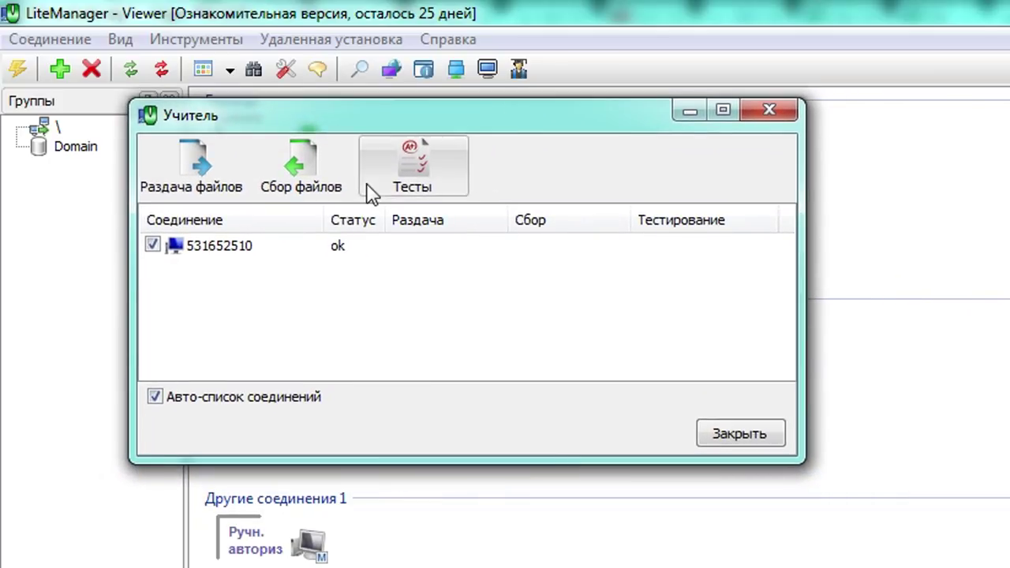
- Open the Teacher's tests window (Тесты) to examine its test creation options, and close both windows
click(409, 185)
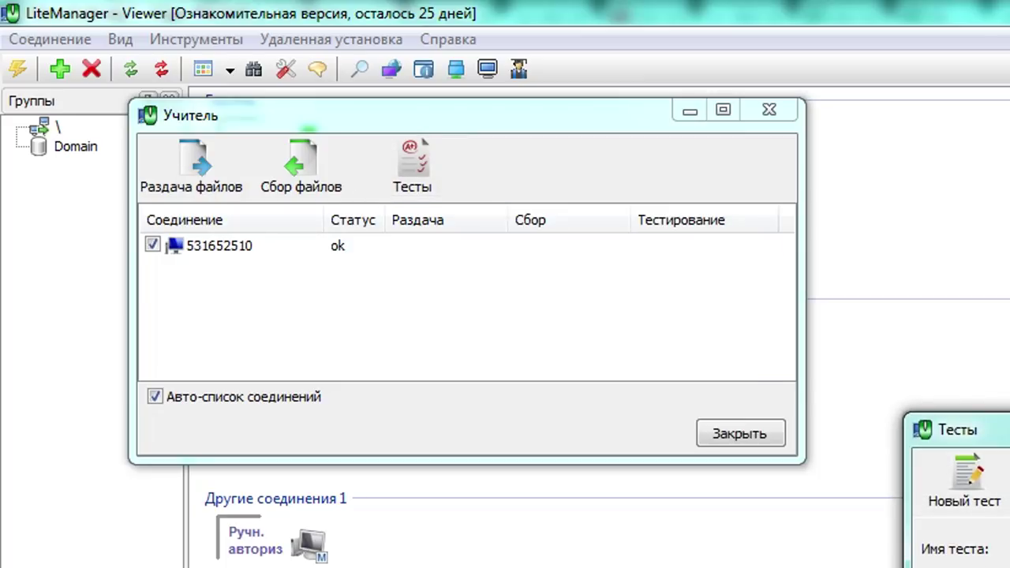
drag(1002, 430, 387, 316)
click(678, 310)
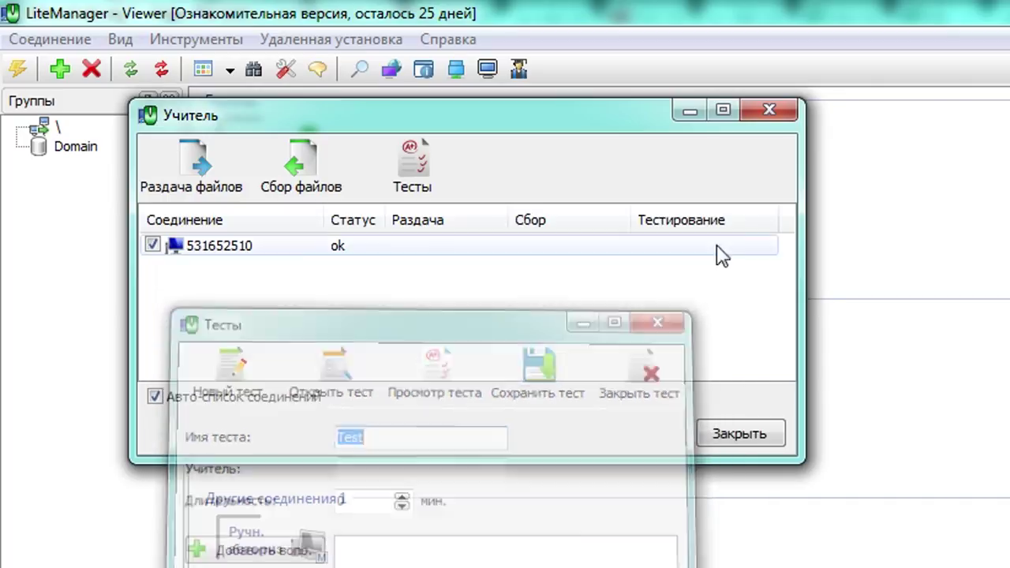
click(773, 111)
click(521, 69)
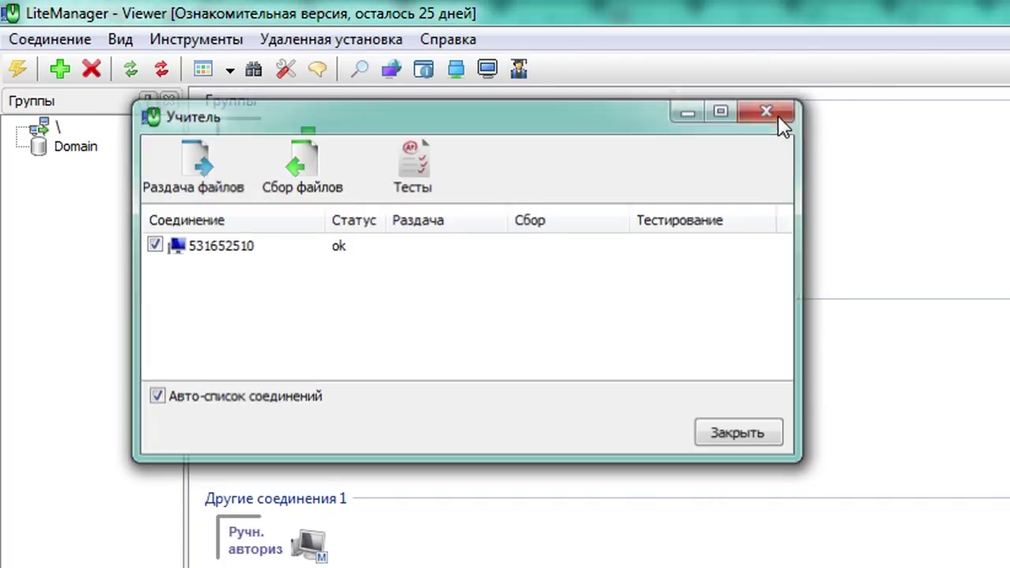
click(769, 110)
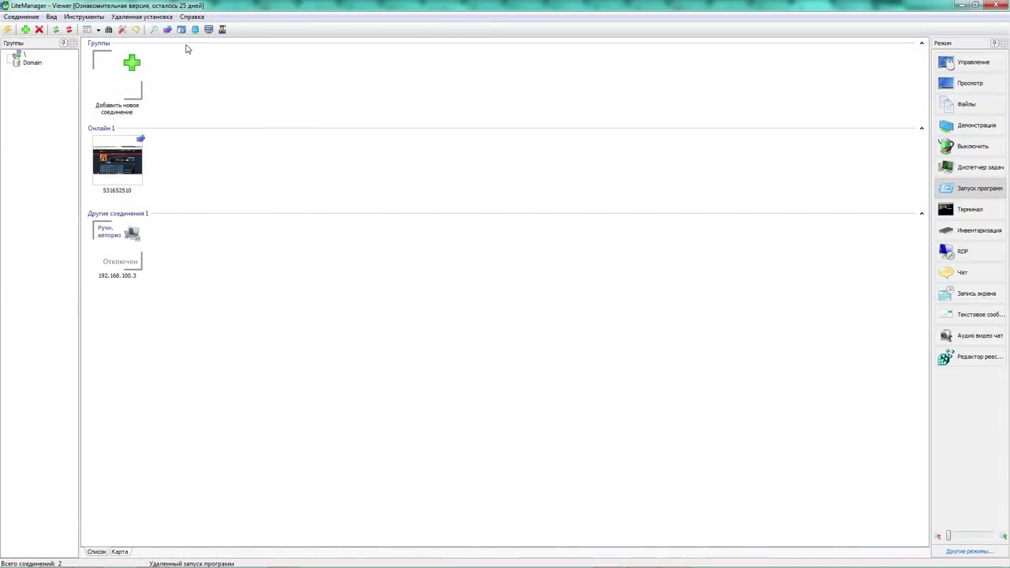
- Select the online computer and try the shutdown (Выключить), demonstration (Демонстрация) and files (Файлы) connection modes
click(959, 146)
click(130, 163)
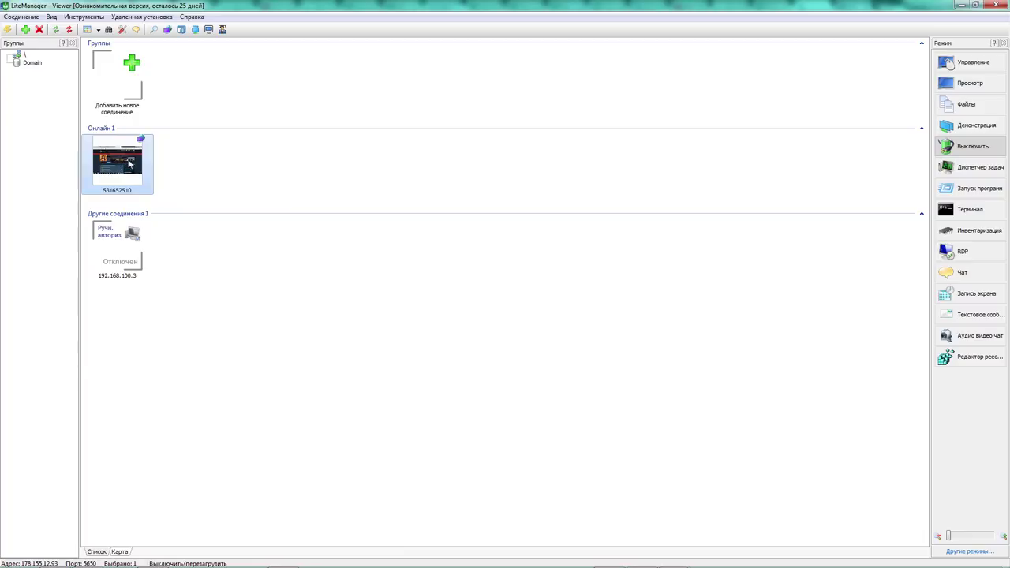
click(976, 125)
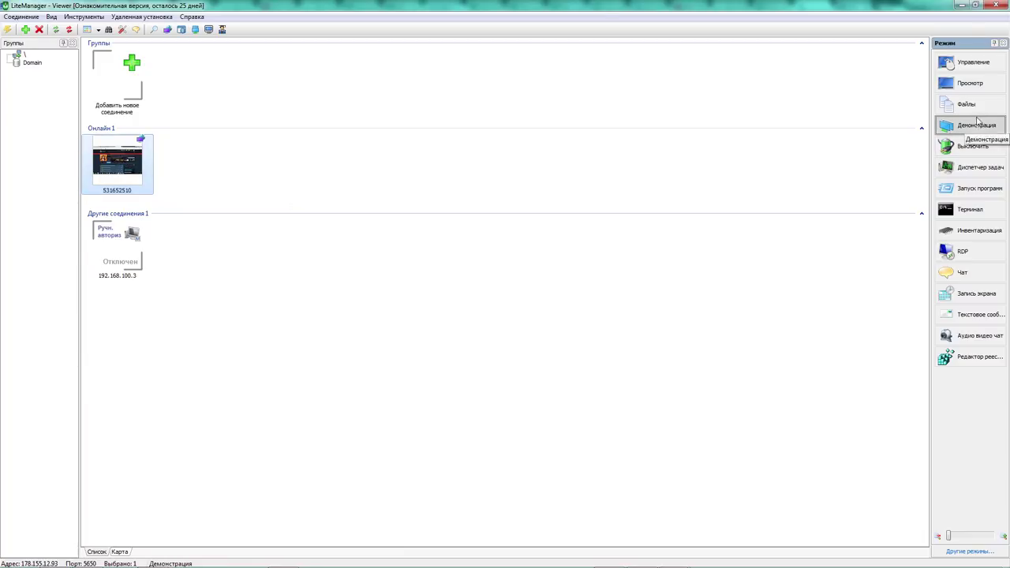
click(971, 104)
- Undock the connection modes panel (Режим) and float it over the connection list
drag(977, 50, 364, 157)
drag(869, 130, 960, 117)
drag(892, 116, 882, 111)
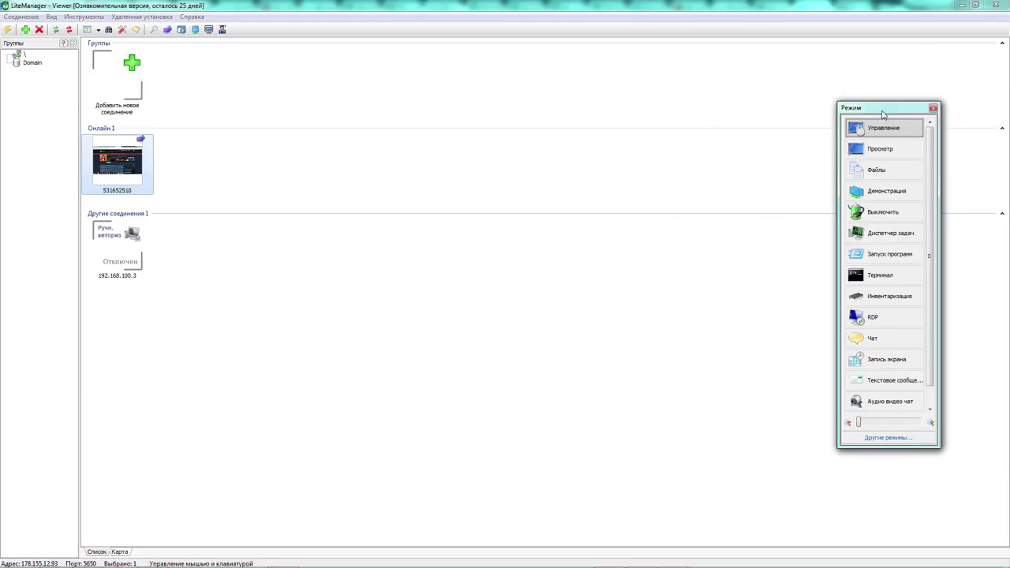
- Enlarge the connection thumbnails with the size slider and open the other modes list (Другие режимы)
drag(861, 426, 986, 474)
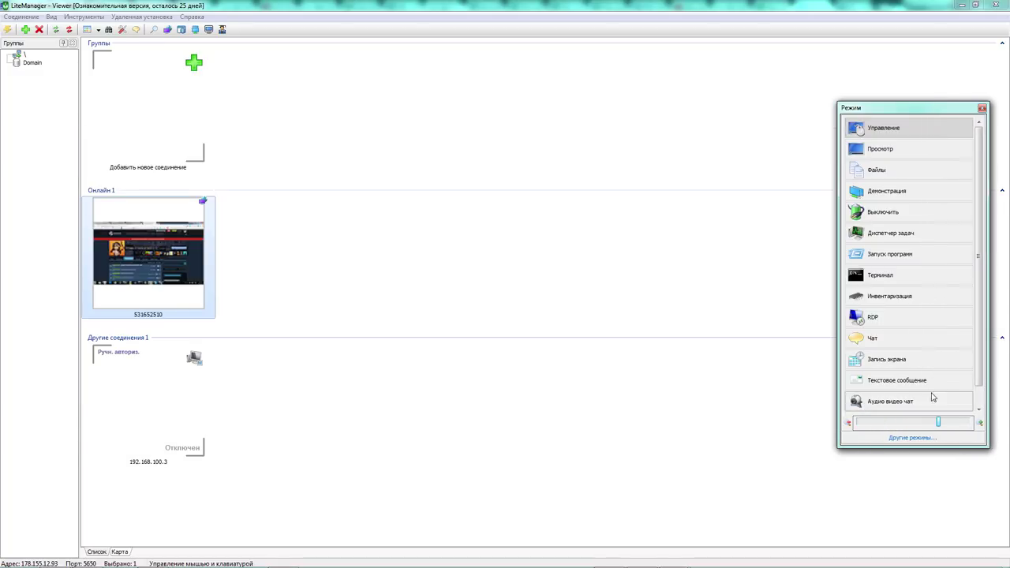
drag(905, 425, 903, 424)
click(915, 438)
drag(493, 206, 565, 160)
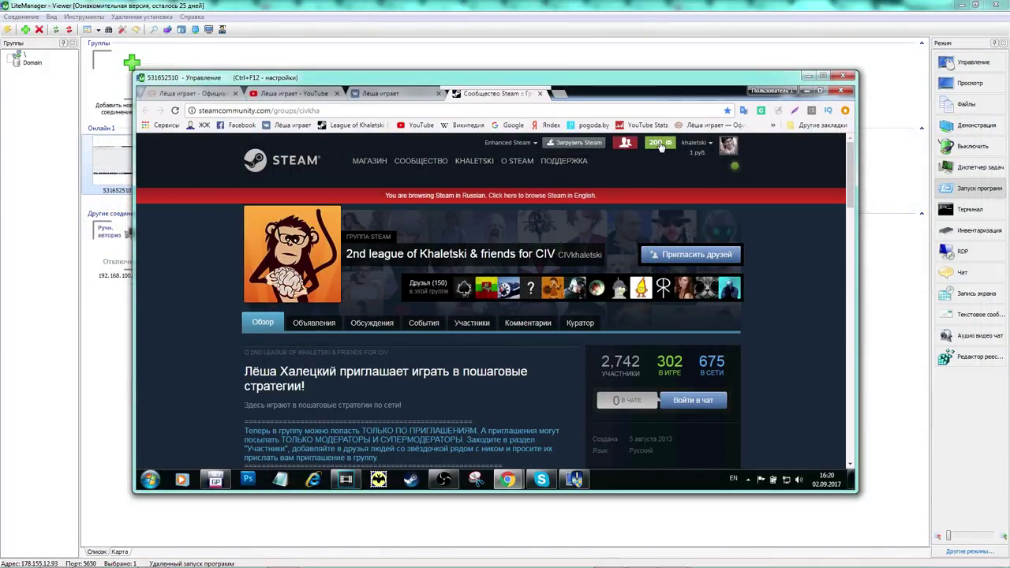
- Browse the Steam group page "2nd league of Khaletski & friends for CIV" from header to member list in the remote browser
click(659, 143)
click(794, 245)
scroll(844, 192, down, 2)
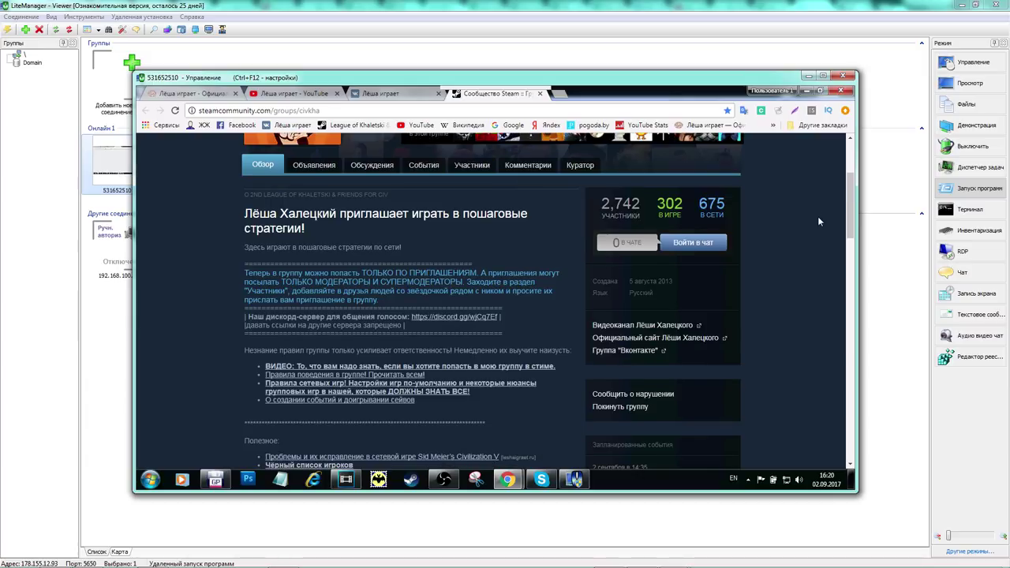
scroll(818, 219, down, 3)
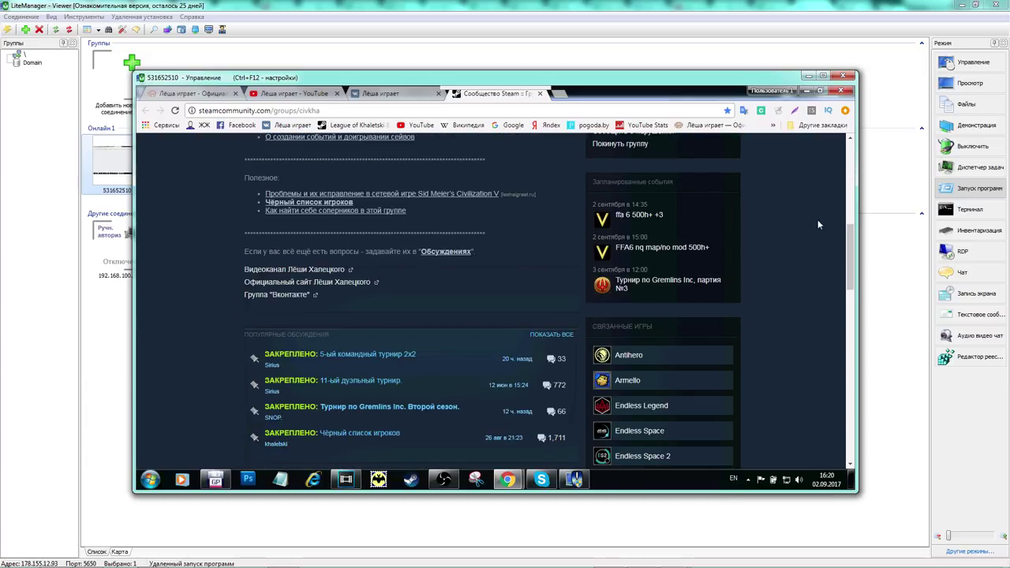
scroll(818, 219, down, 1)
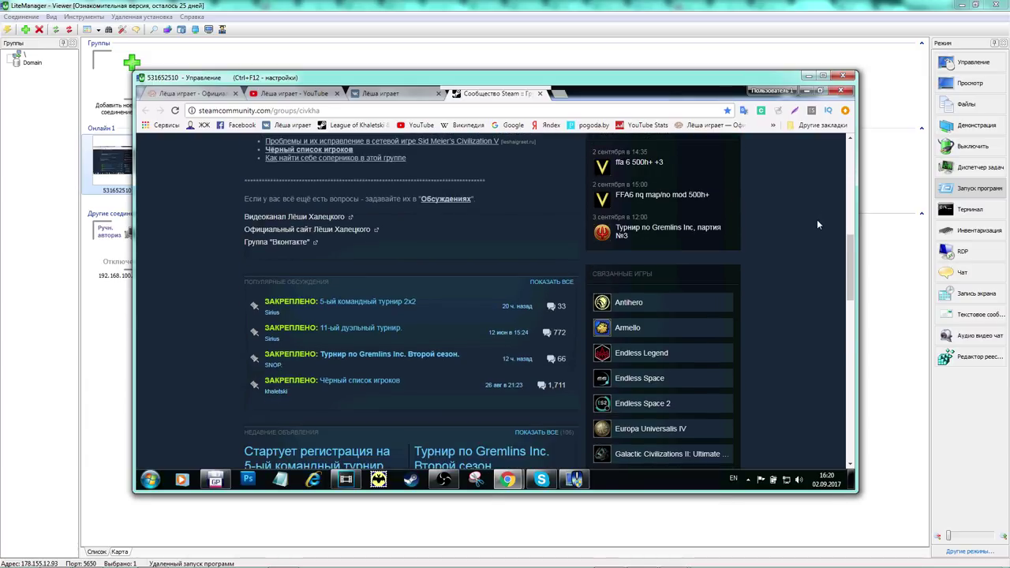
scroll(818, 219, down, 3)
scroll(816, 221, down, 3)
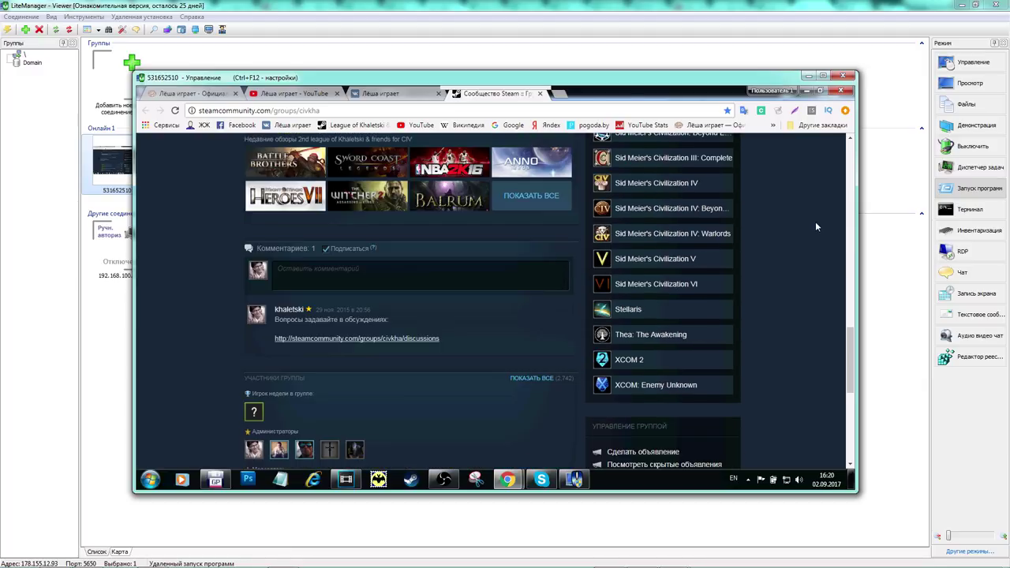
scroll(812, 228, down, 4)
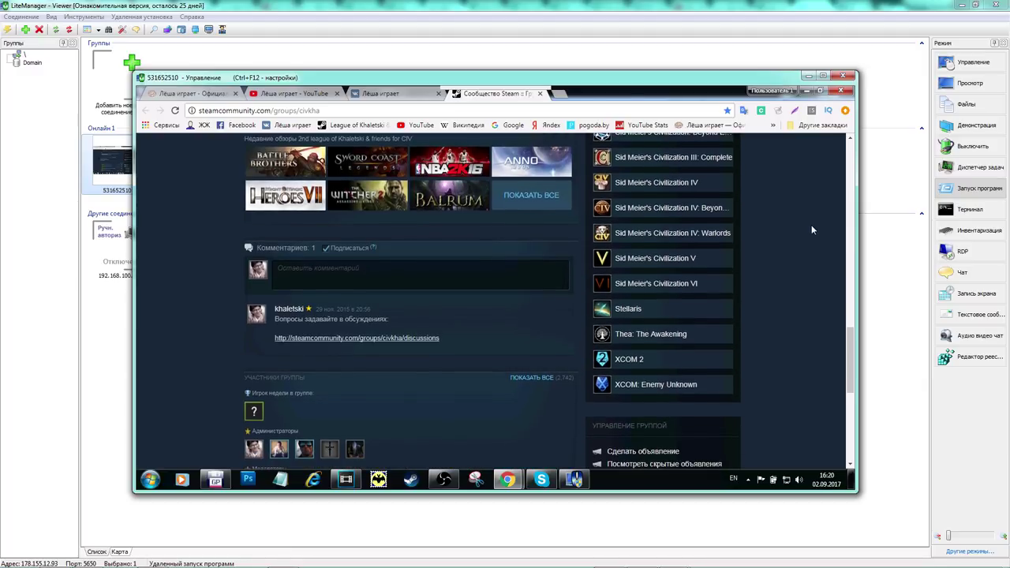
scroll(793, 374, down, 1)
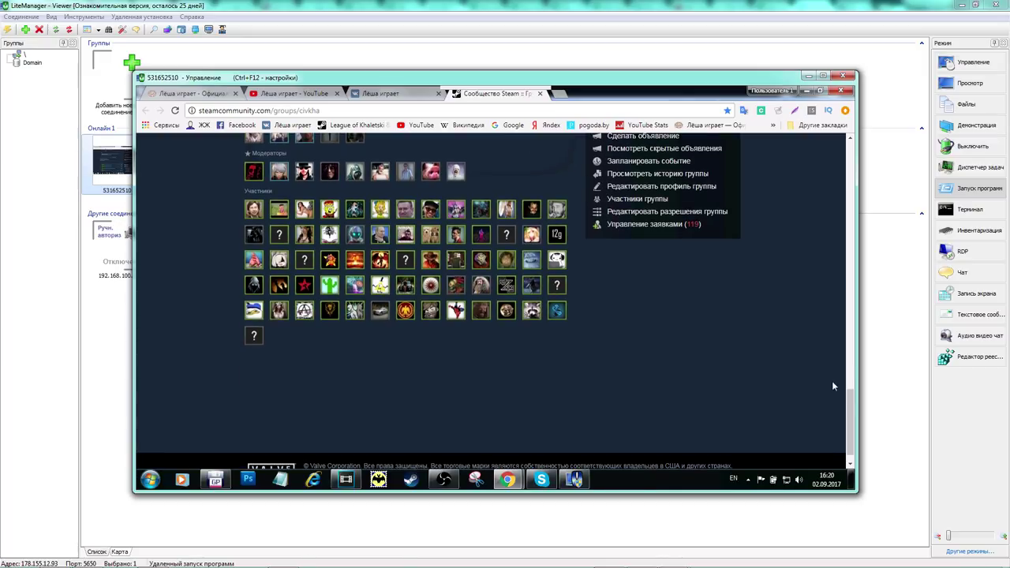
scroll(843, 347, up, 2)
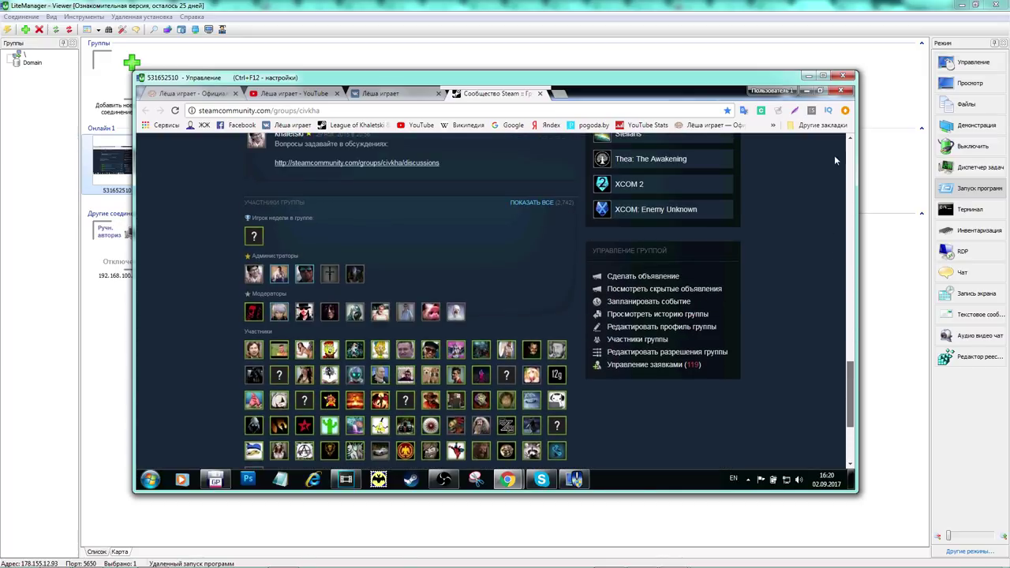
scroll(829, 102, up, 10)
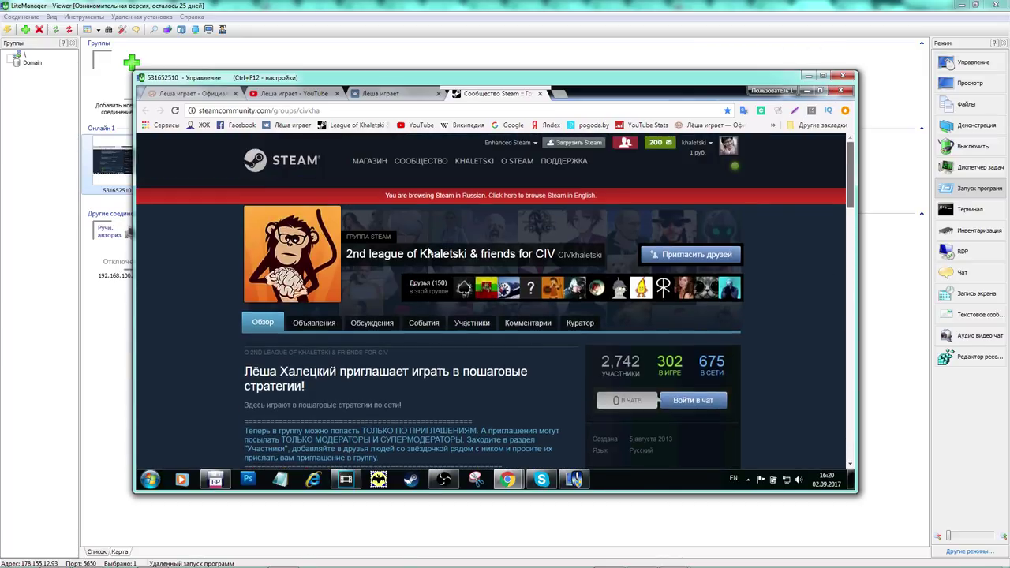
scroll(377, 314, down, 15)
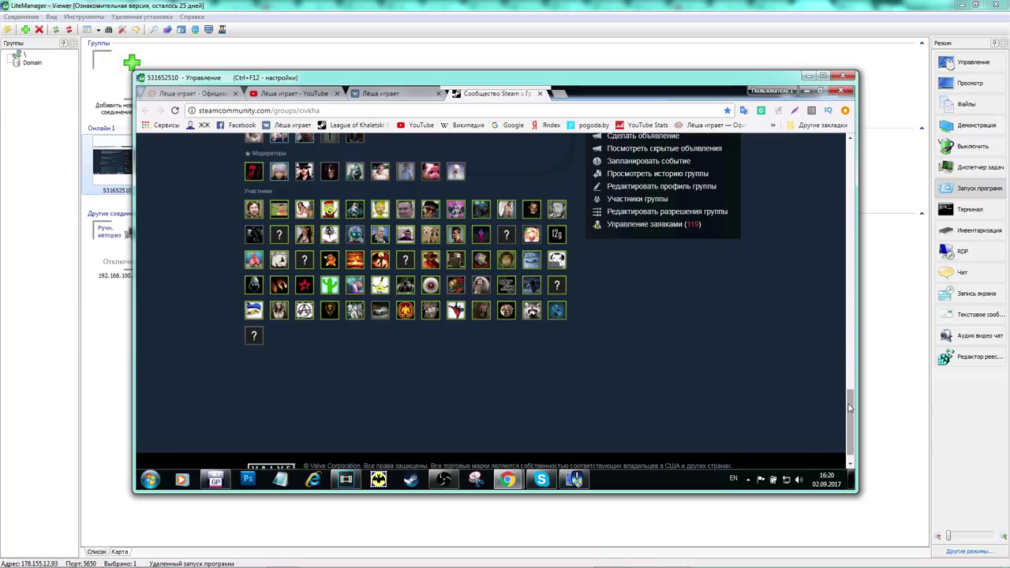
scroll(843, 298, up, 10)
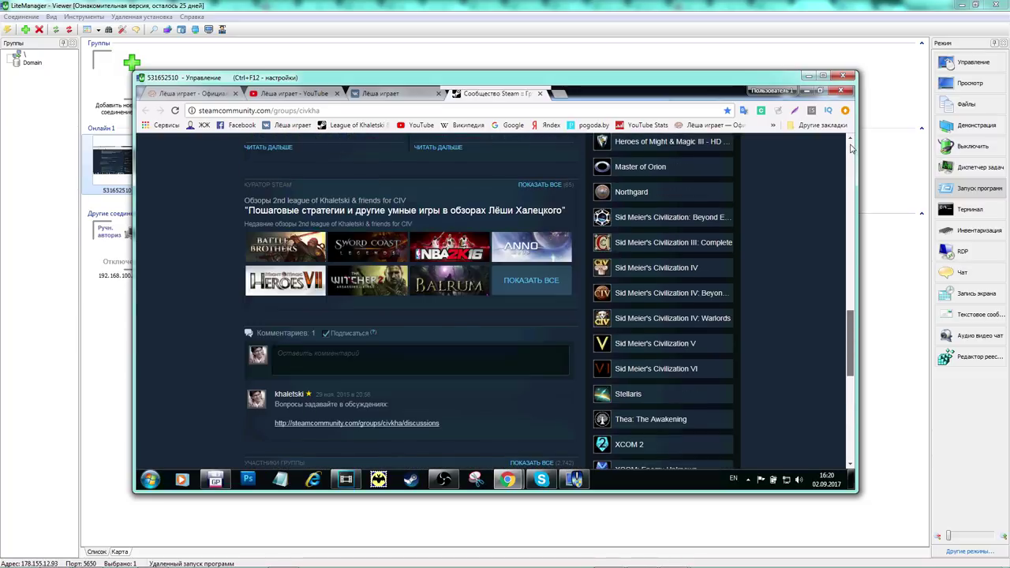
scroll(852, 149, up, 10)
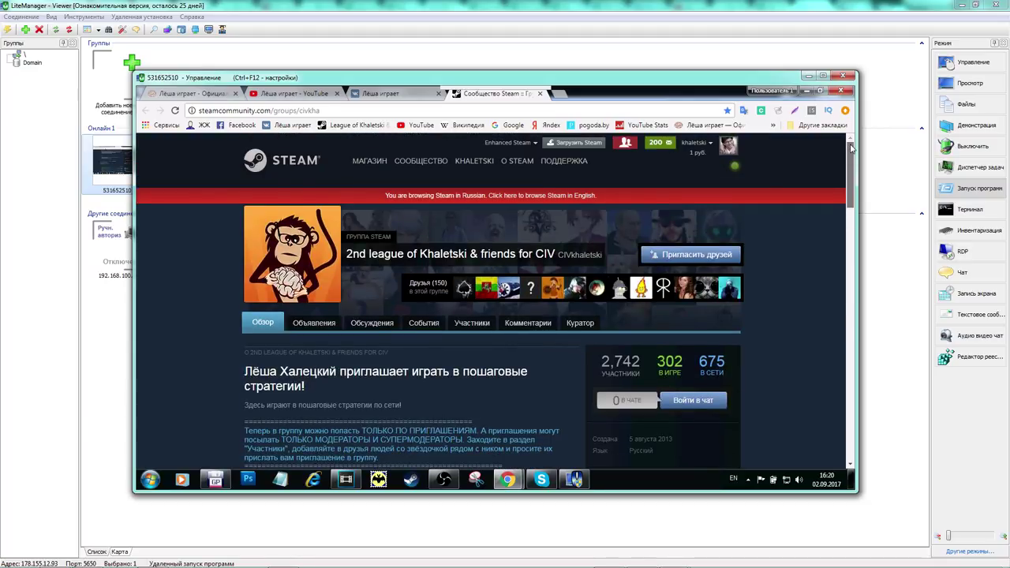
- Open the Steam group's discussions (Обсуждения) on the remote computer and close the remote control window
click(372, 323)
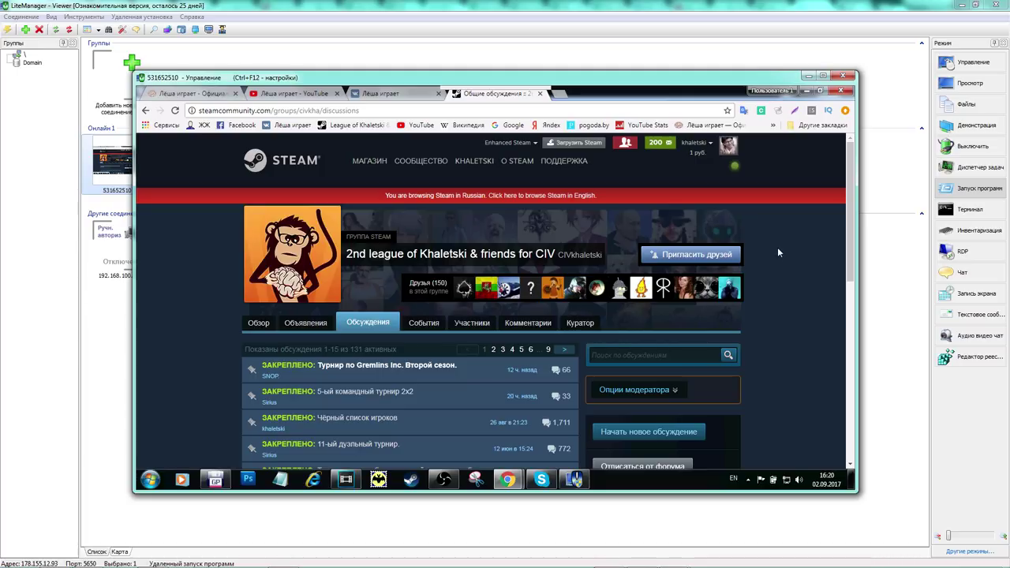
click(844, 77)
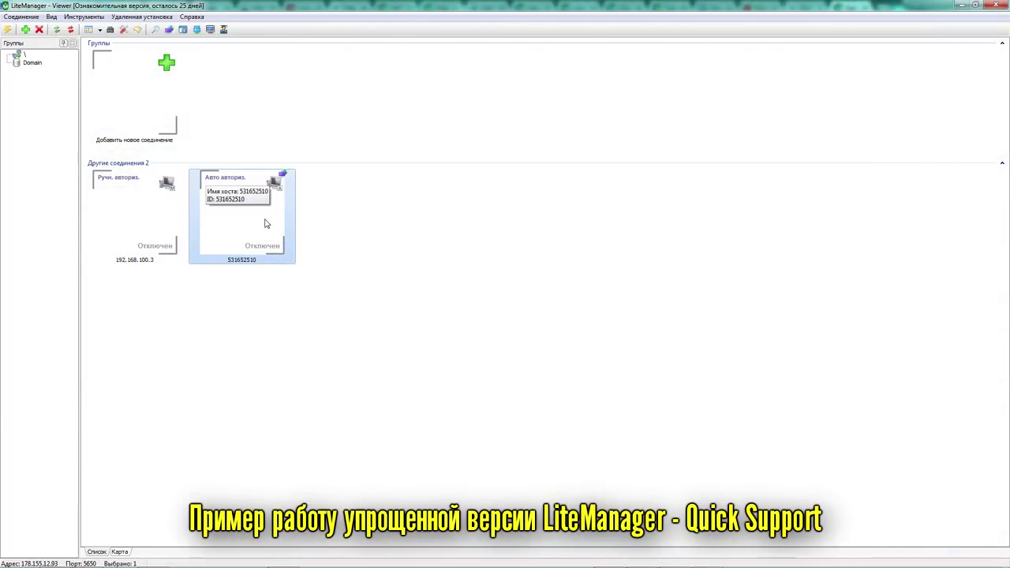
- Connect by ID to the disconnected computer set to automatic authorization and start viewing its remote screen
double_click(265, 224)
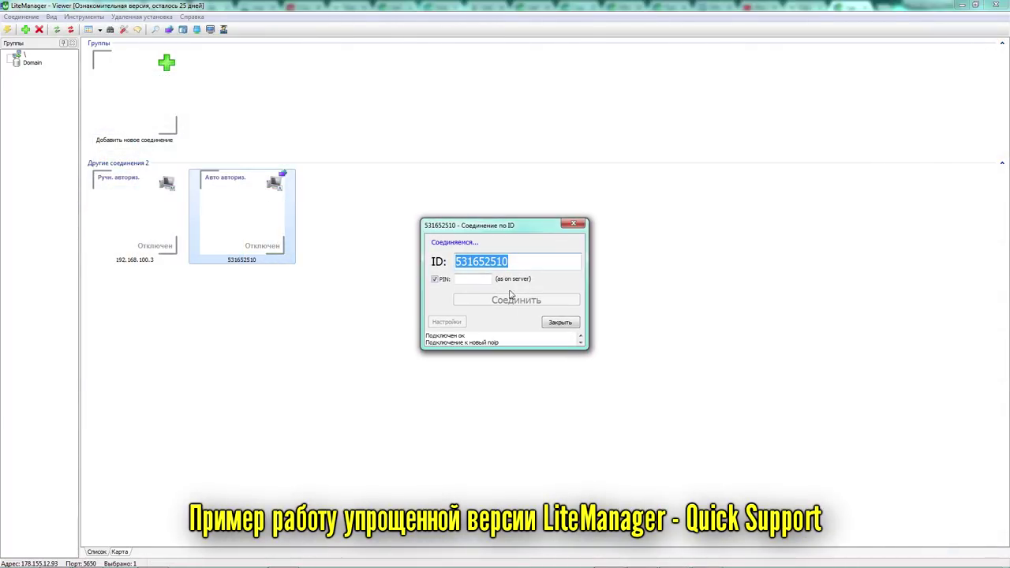
click(468, 279)
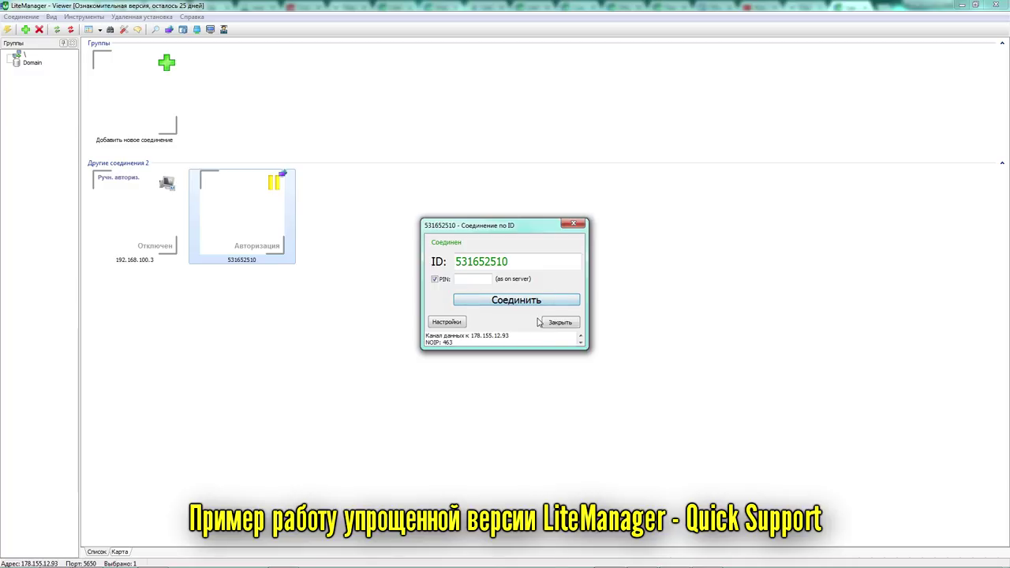
click(540, 324)
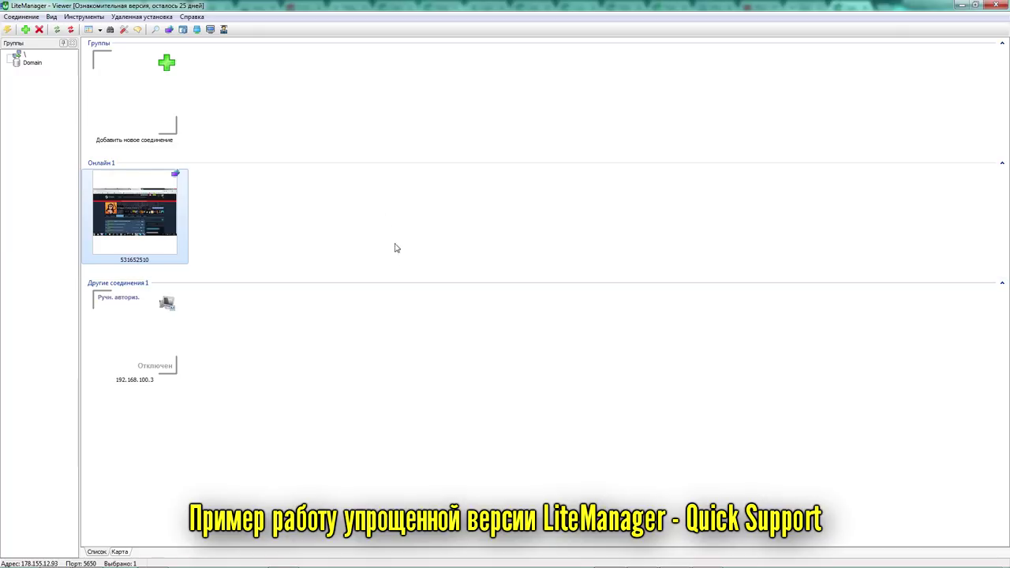
right_click(164, 213)
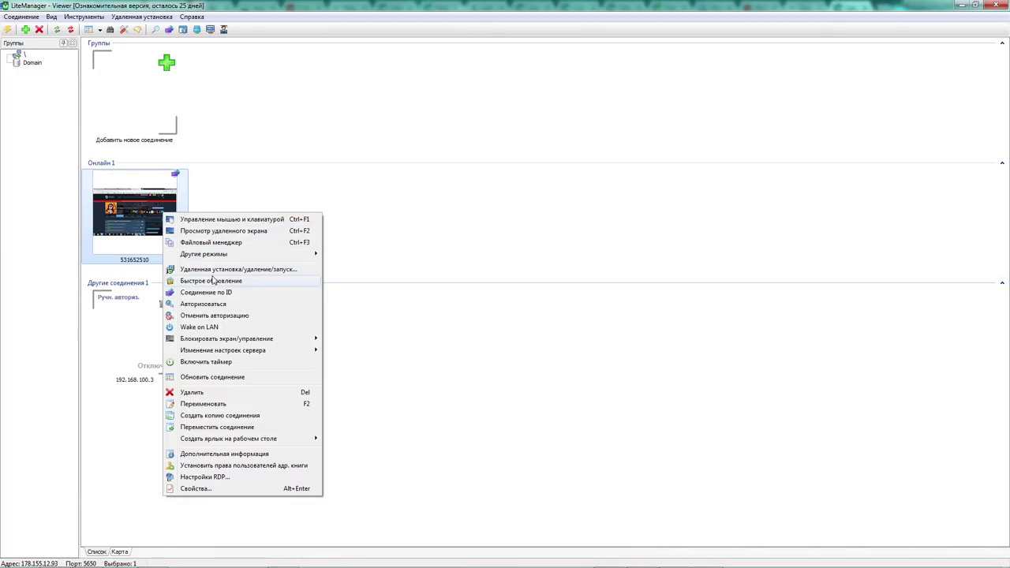
click(219, 232)
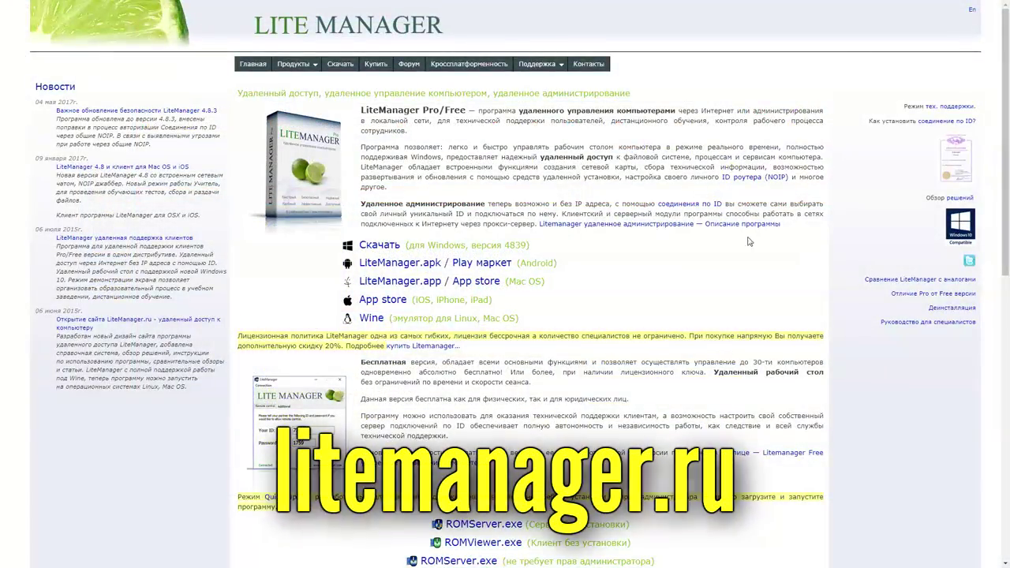
- Switch to the litemanager.ru website in the browser and open the LiteManager product description page
click(308, 179)
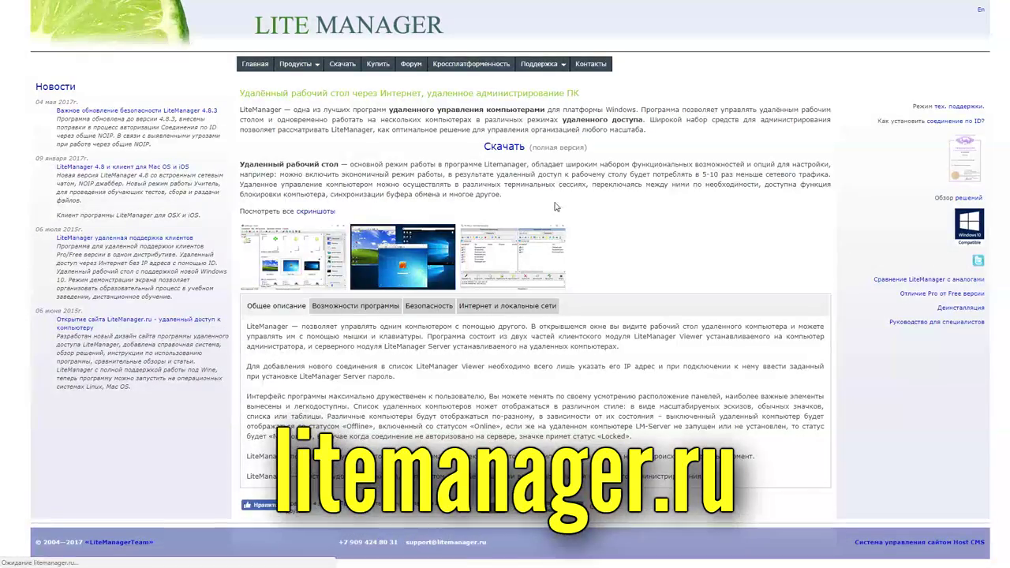